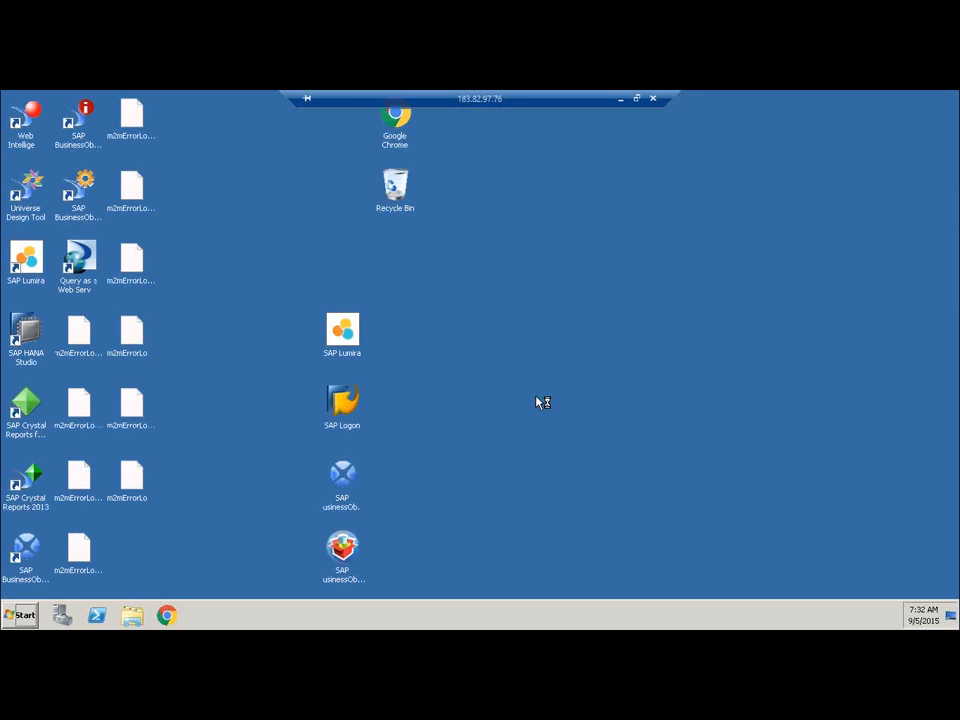
Switch the remote session to the full desktop and refresh the desktop.
right_click(606, 222)
click(627, 248)
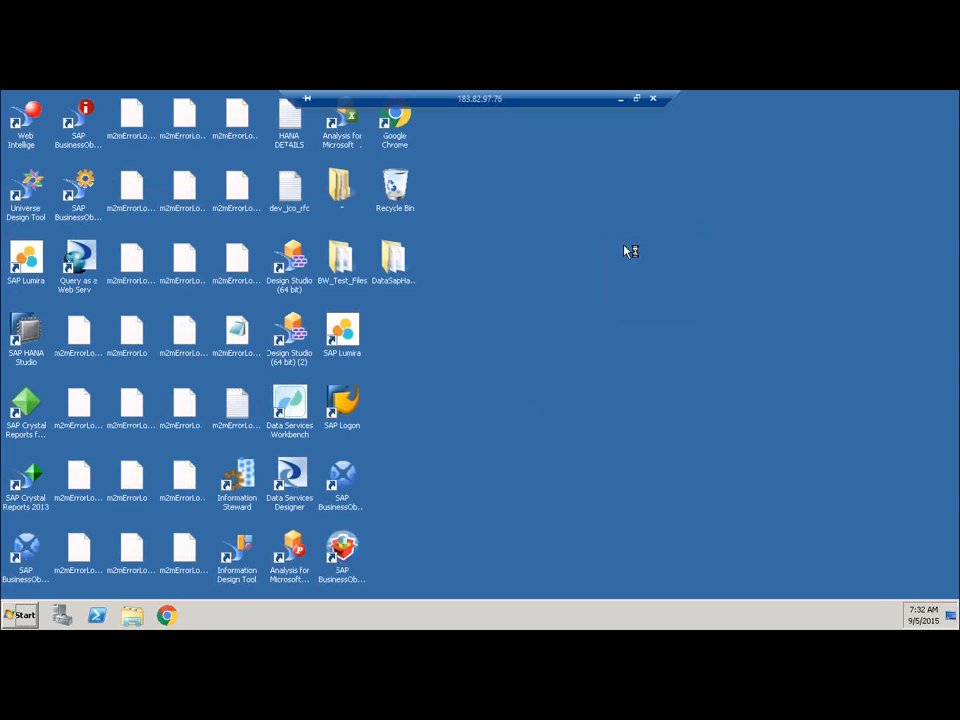
right_click(624, 251)
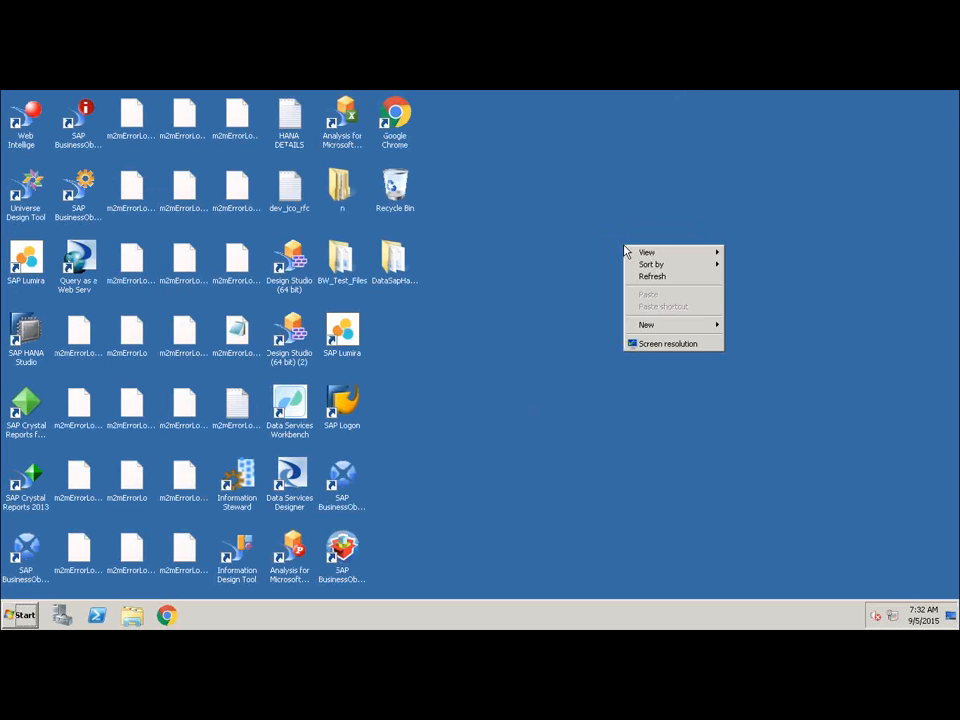
click(643, 280)
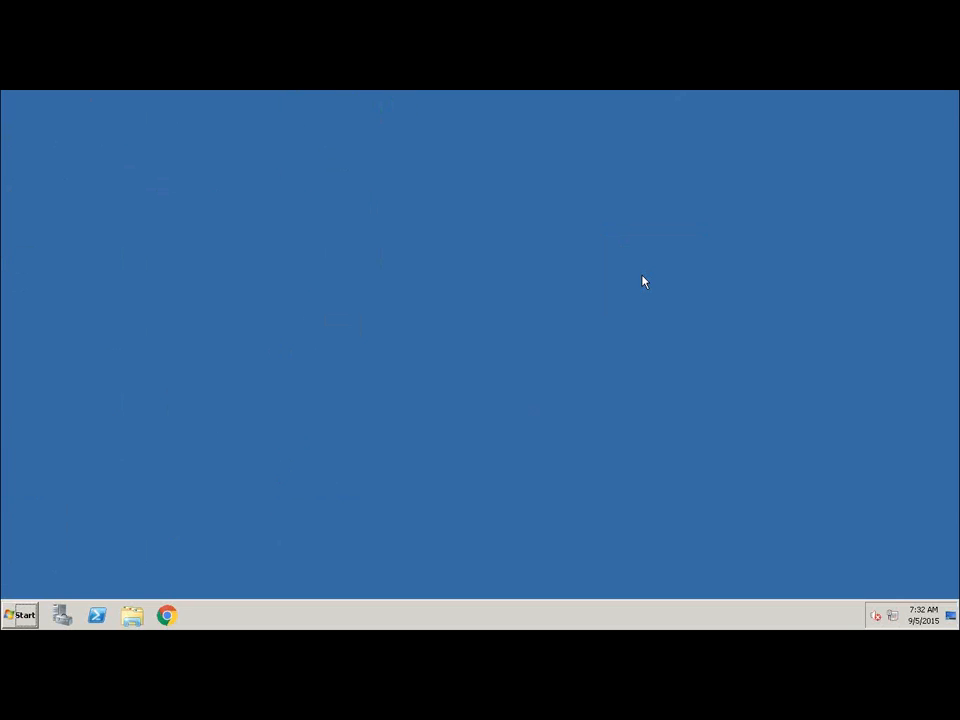
right_click(579, 209)
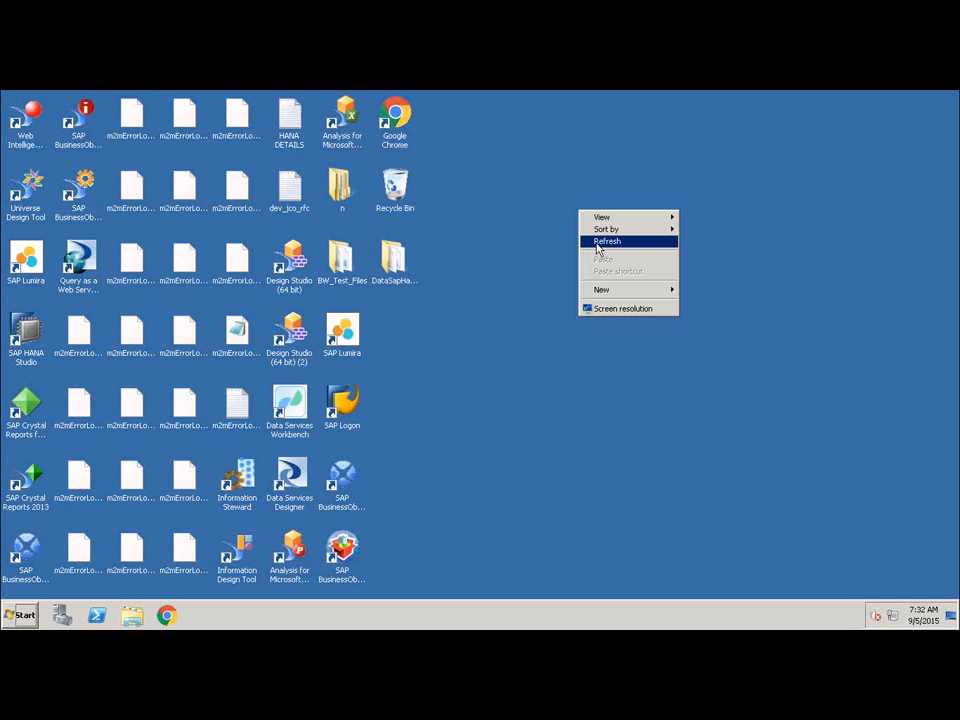
click(597, 243)
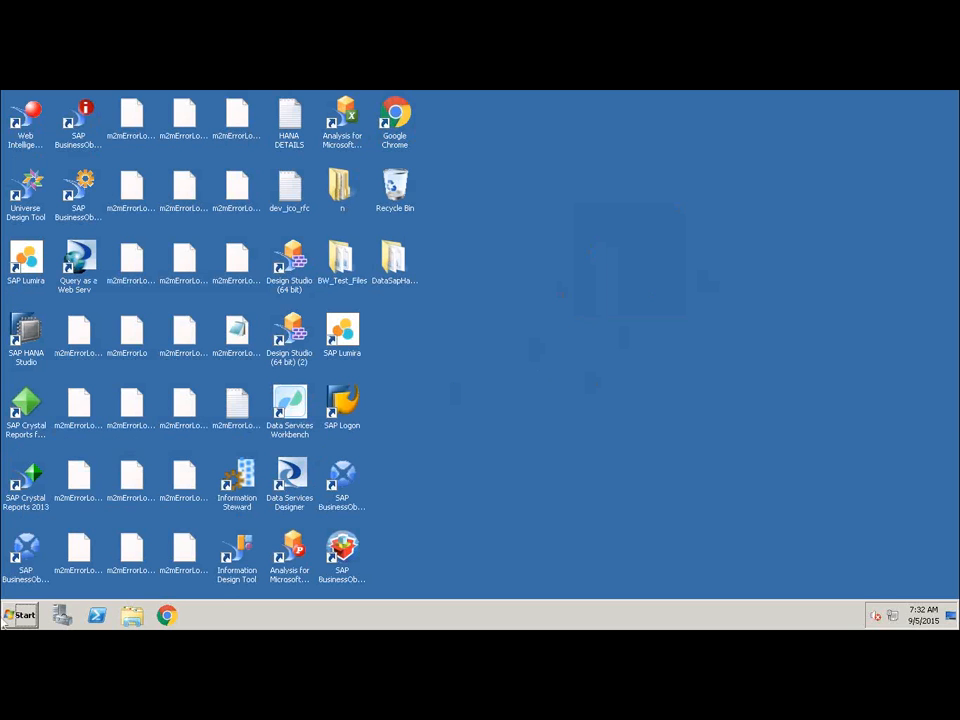
Browse the installed SAP Data Services and SAP Business Intelligence program folders, then dismiss the list.
click(22, 614)
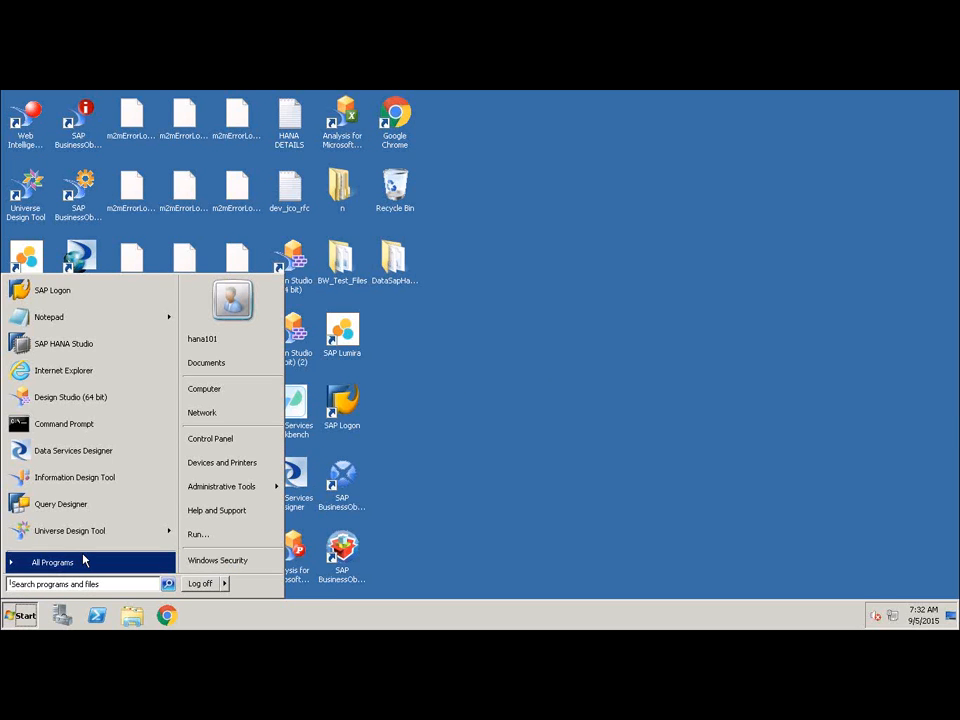
click(80, 562)
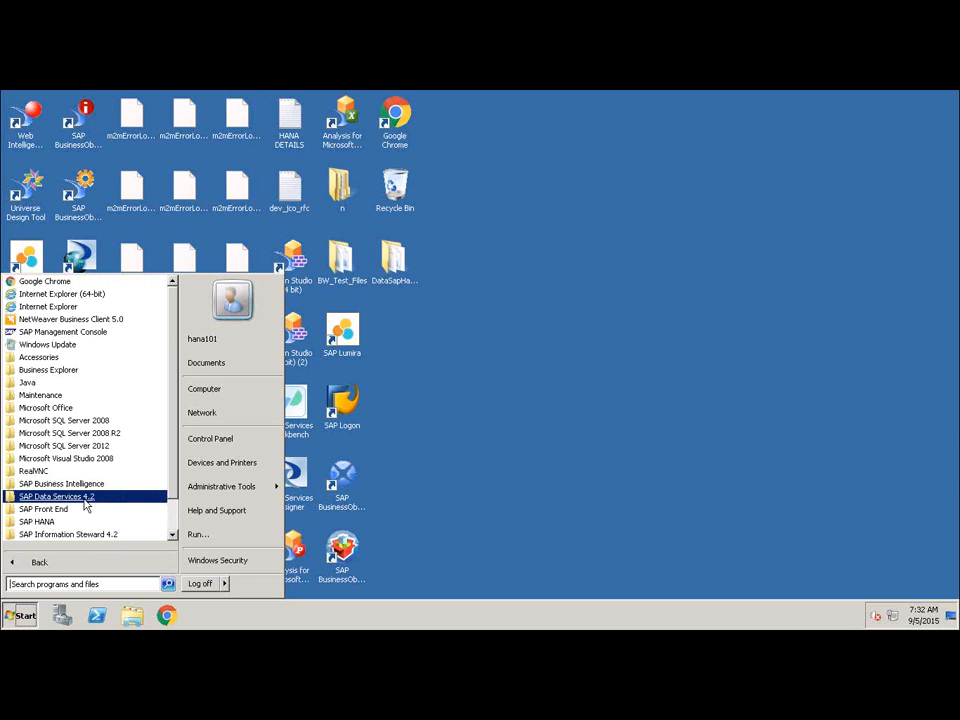
click(96, 498)
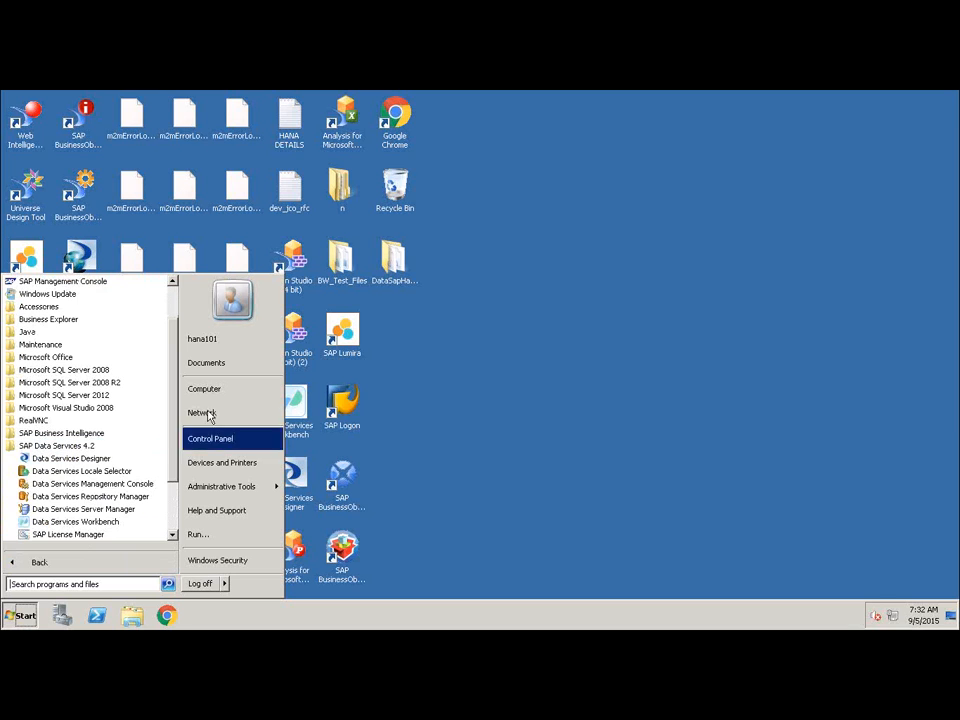
scroll(178, 446, down, 2)
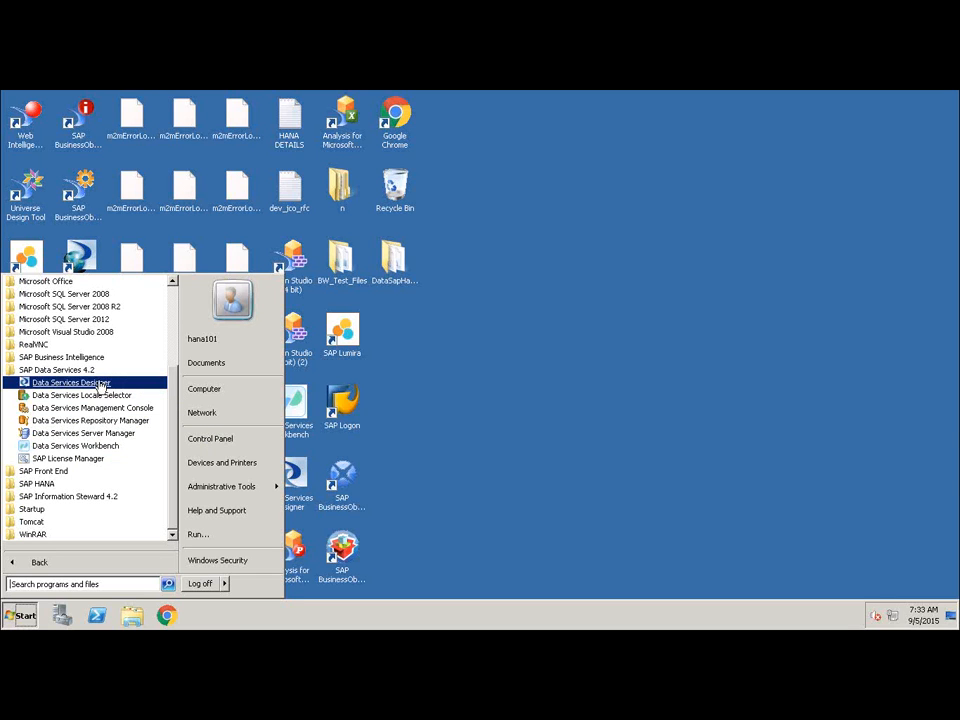
click(68, 370)
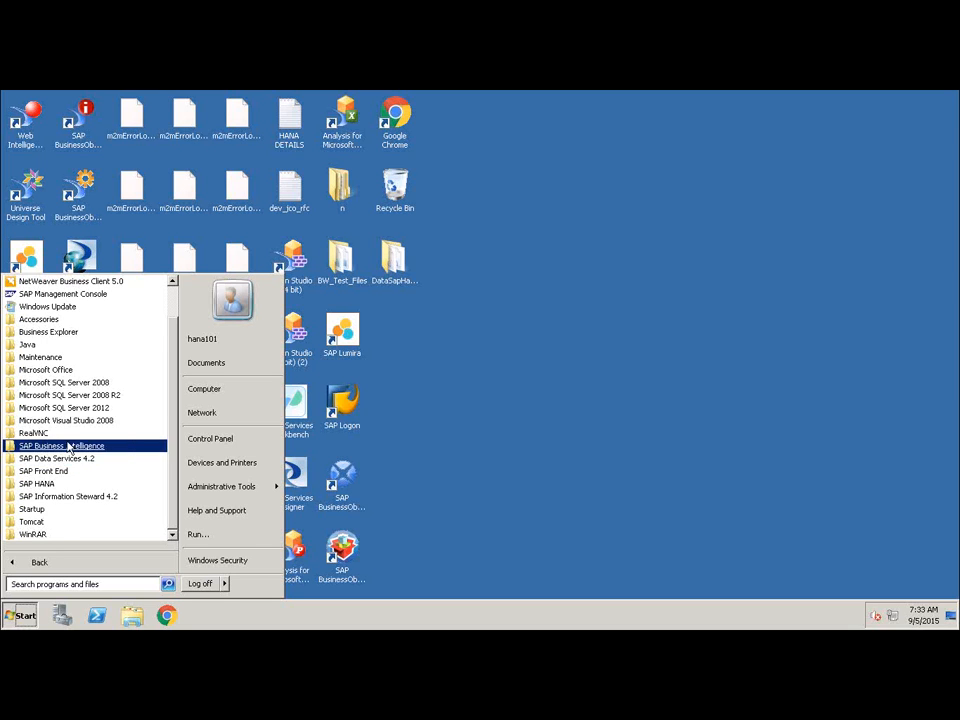
click(68, 446)
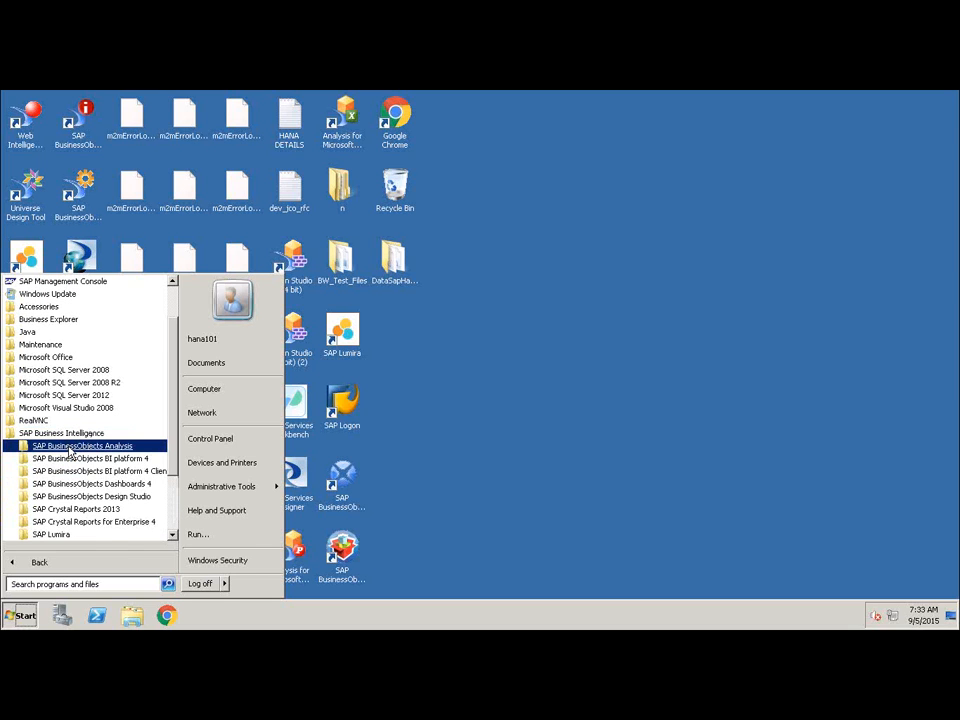
click(71, 446)
click(71, 446)
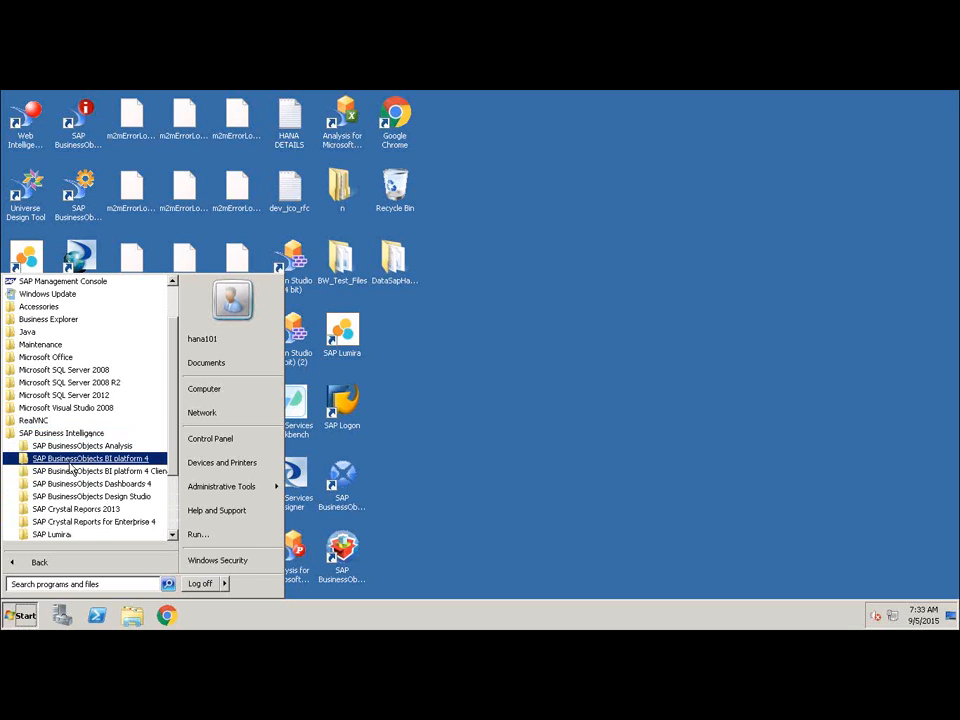
click(75, 458)
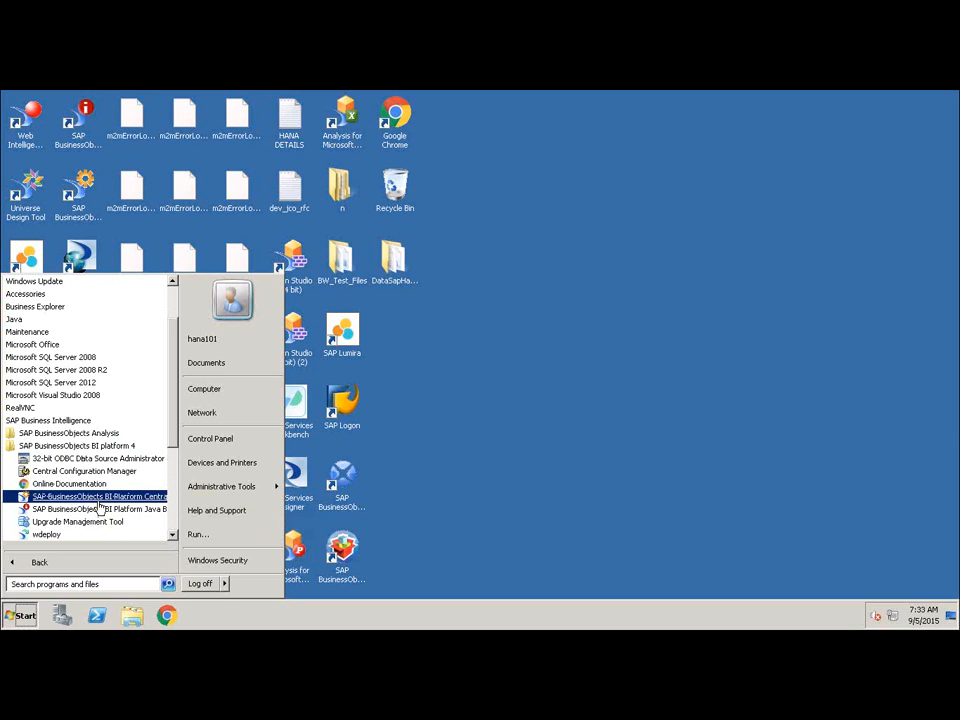
click(501, 392)
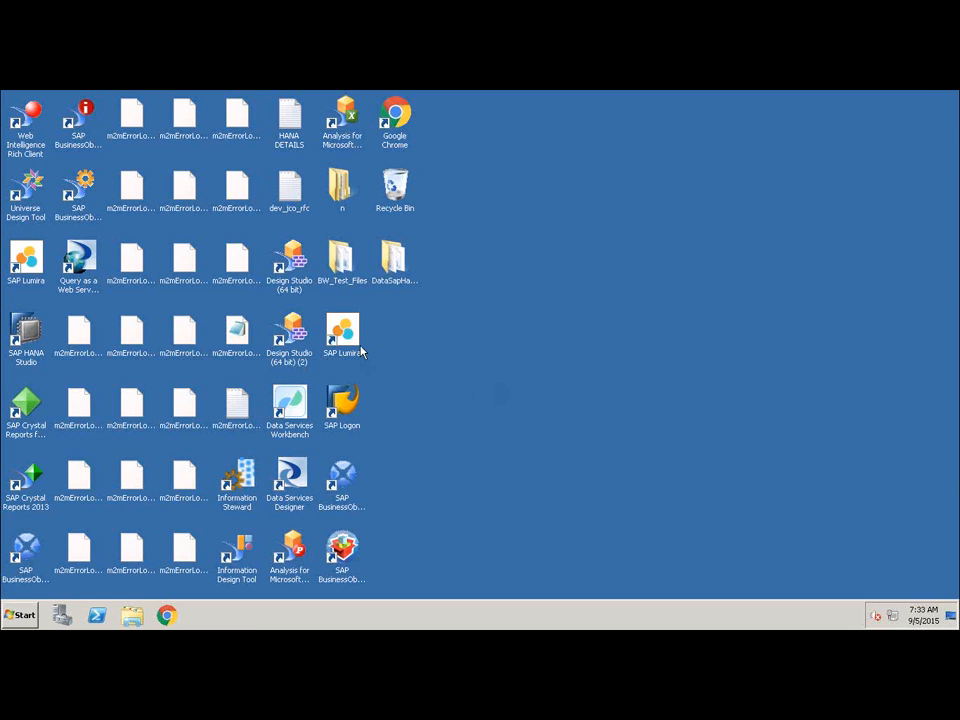
Open the SAP BusinessObjects Central Management Console shortcut and fill in the saved user name.
click(78, 198)
double_click(78, 200)
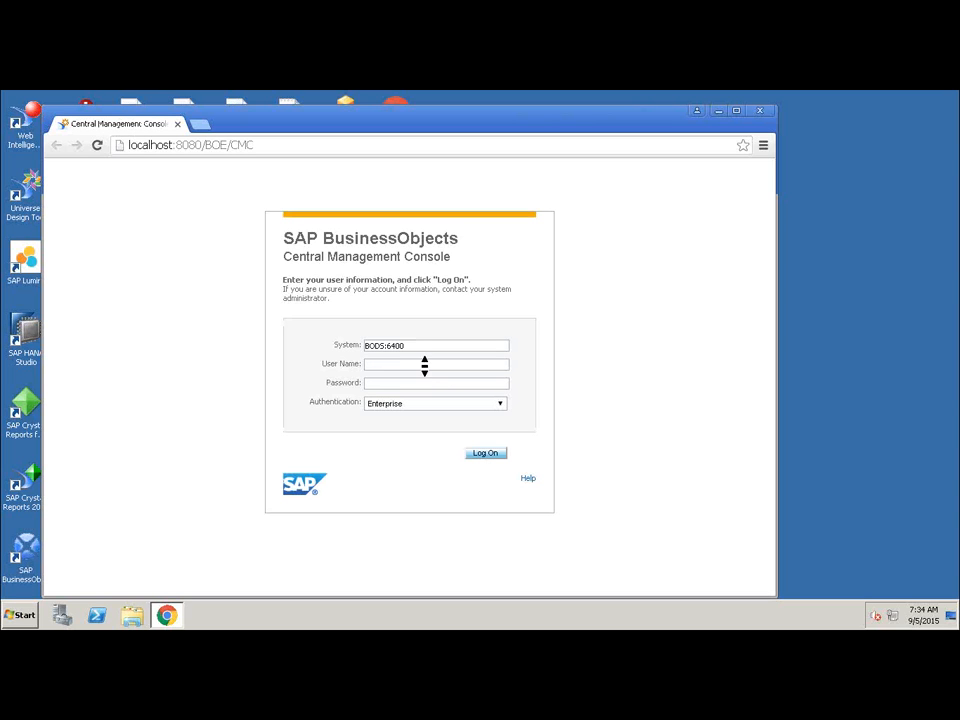
text(hsa)
key(BackSpace)
key(BackSpace)
key(BackSpace)
click(426, 367)
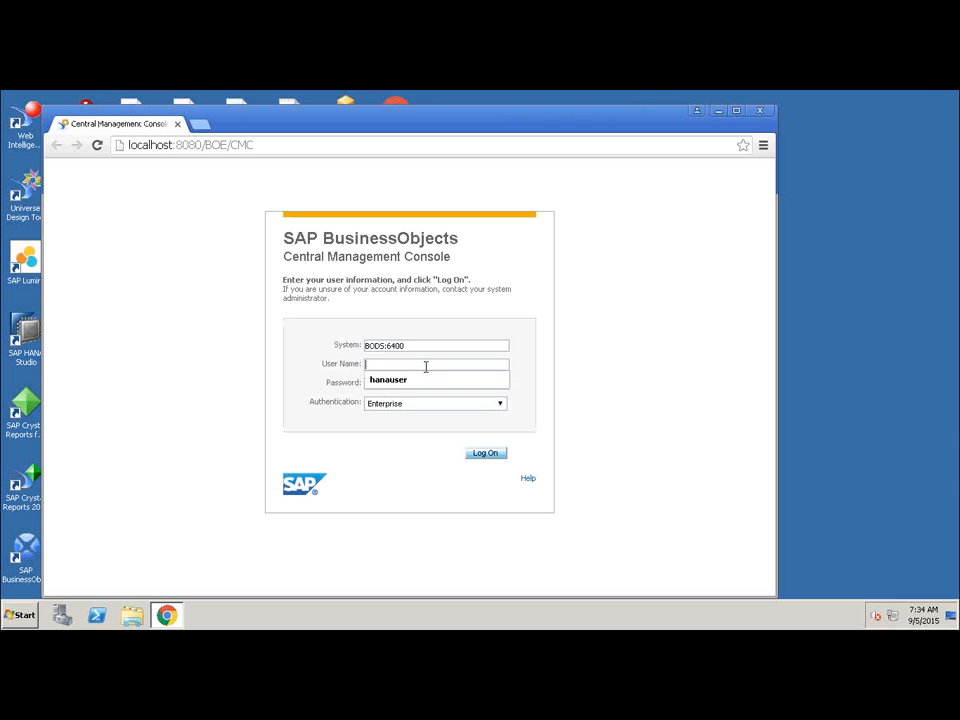
key(Down)
key(Return)
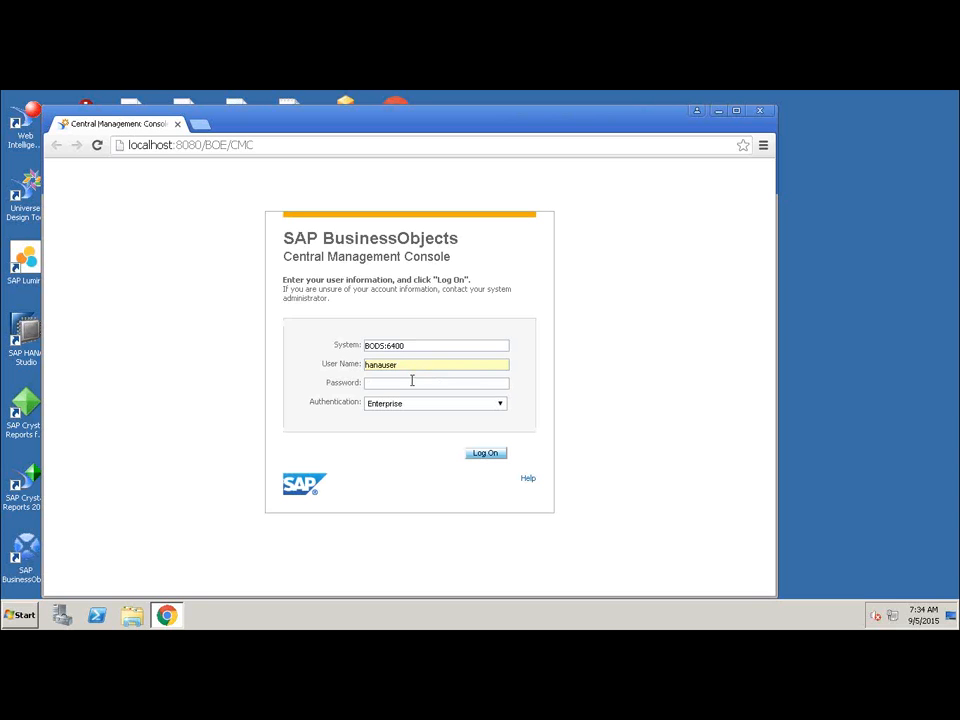
Enter the account password and try to log on to the console.
click(410, 382)
text(••••••••••••)
key(Return)
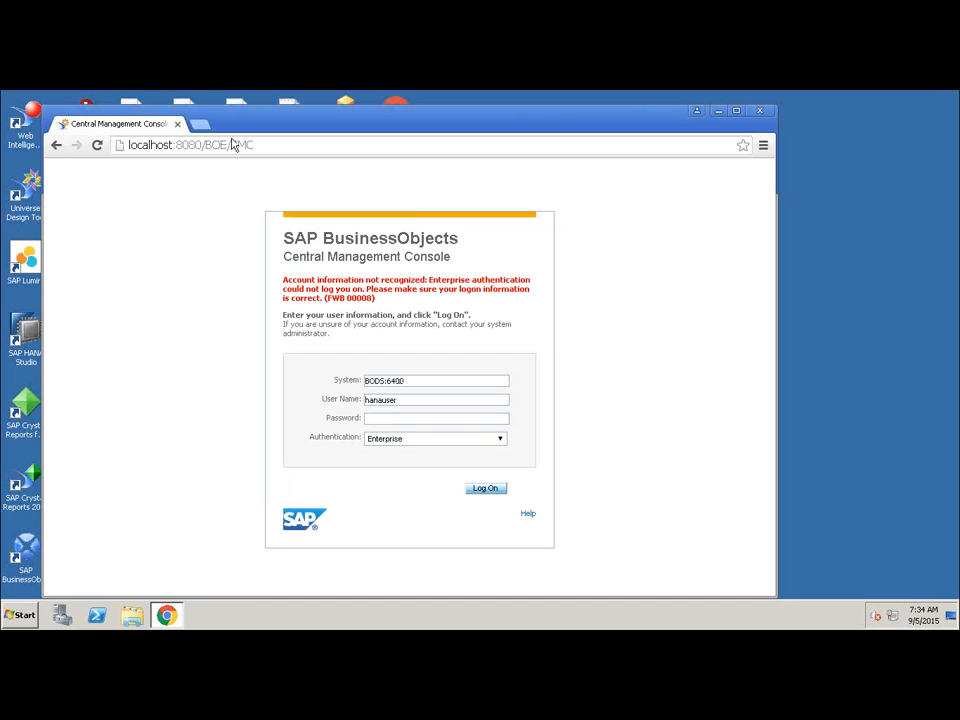
Move the browser aside and open the HANA DETAILS notes file to check the logon details, then close it.
drag(300, 113, 412, 226)
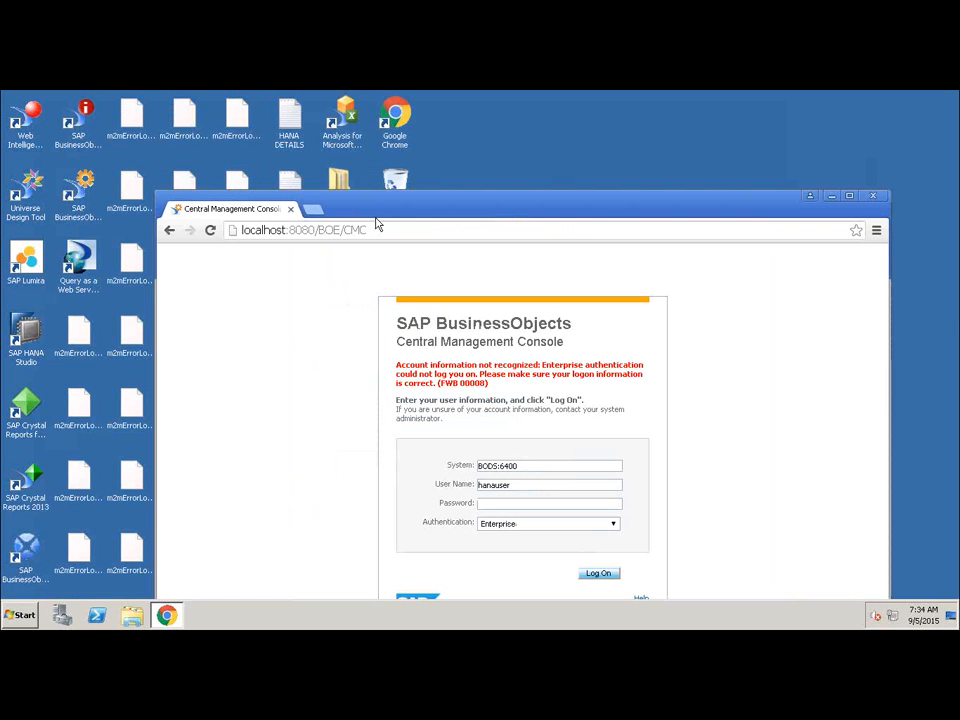
double_click(289, 118)
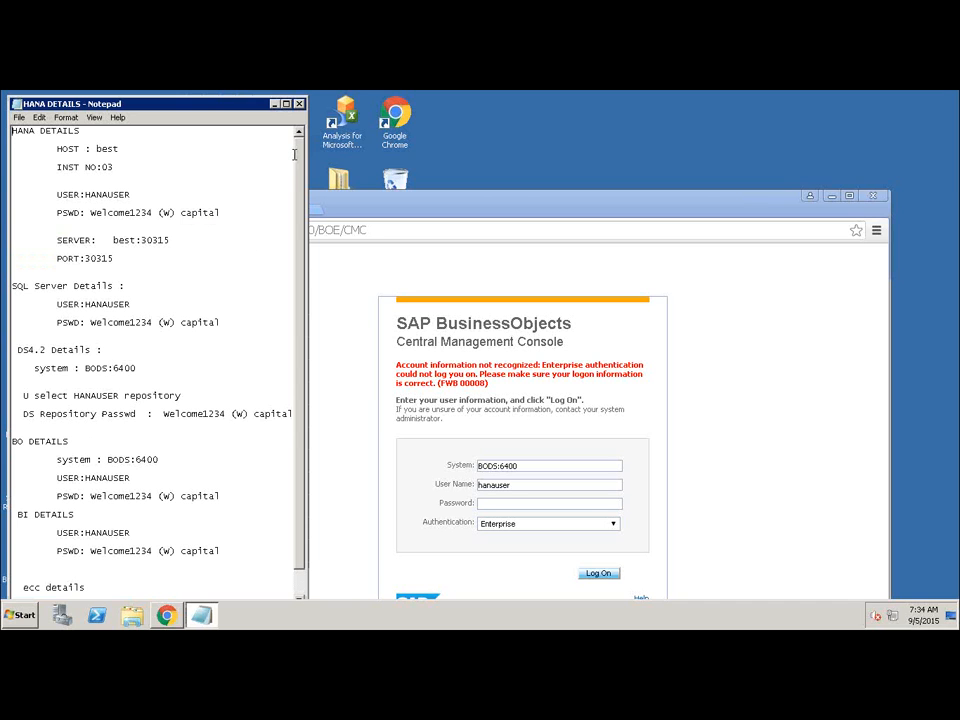
click(299, 103)
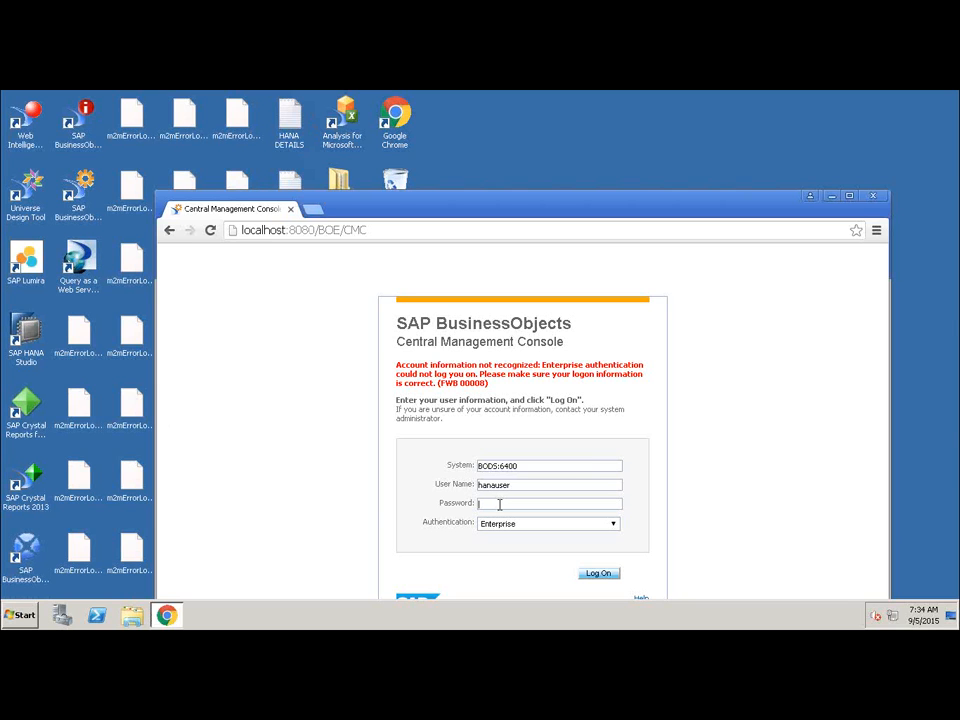
Re-enter the account password, log on, decline saving the password, and maximize the browser.
text(***********)
key(Return)
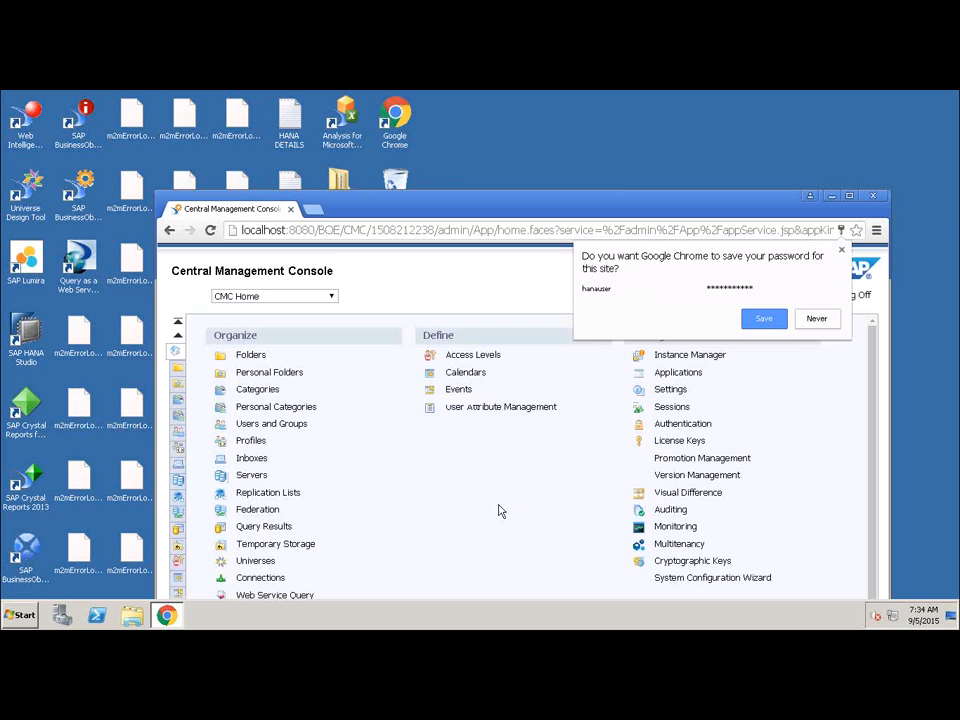
click(817, 319)
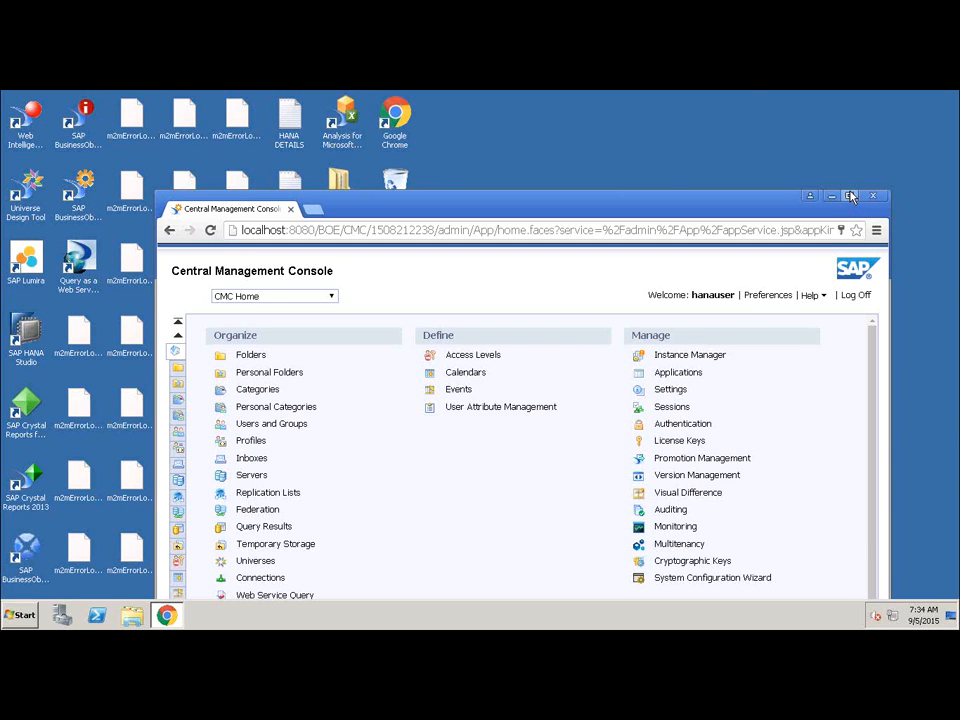
click(851, 196)
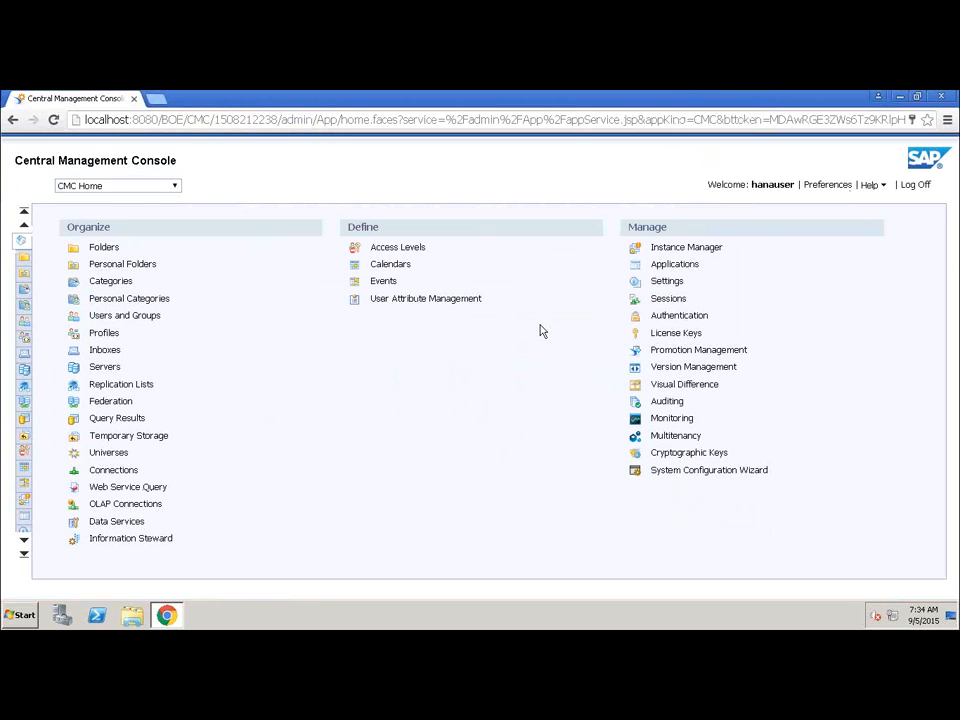
View the Data Services repositories list in the console and return to the console home.
click(635, 474)
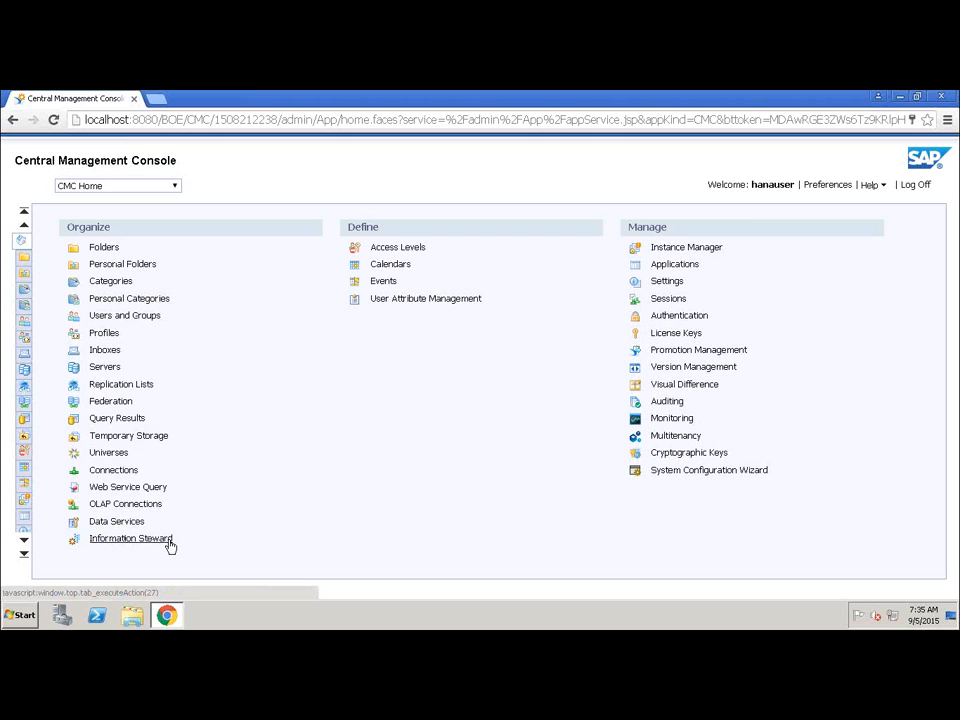
click(134, 524)
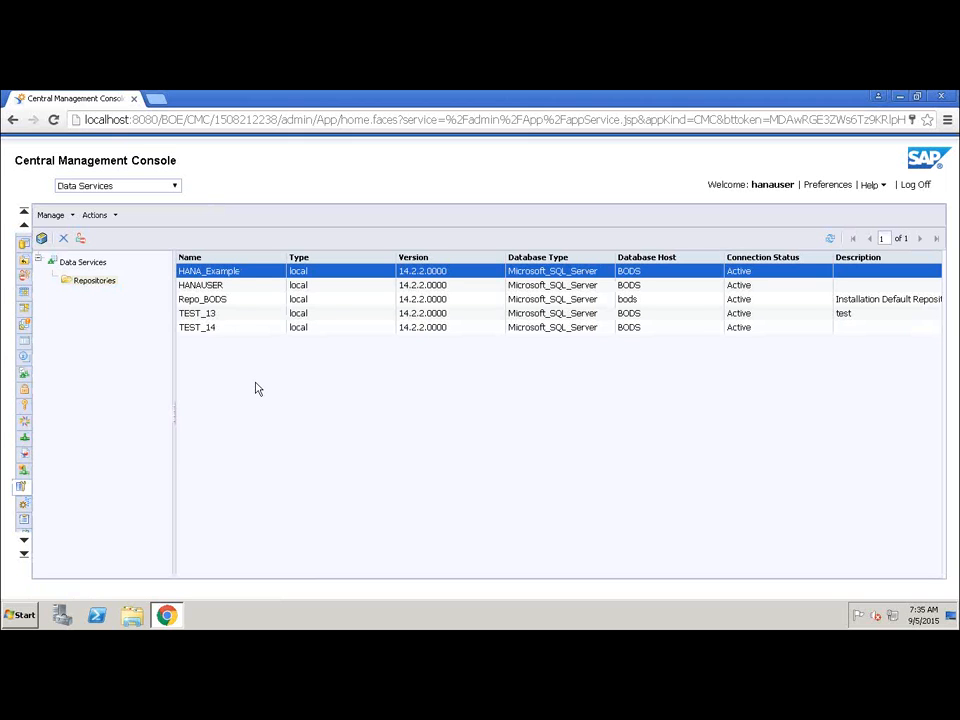
click(26, 216)
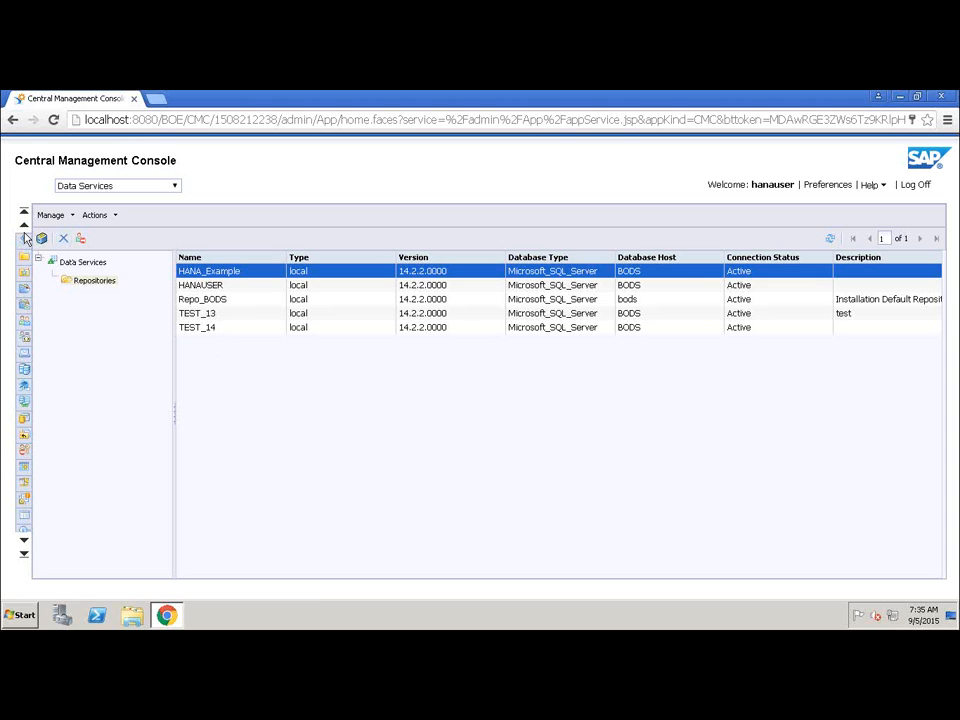
click(24, 246)
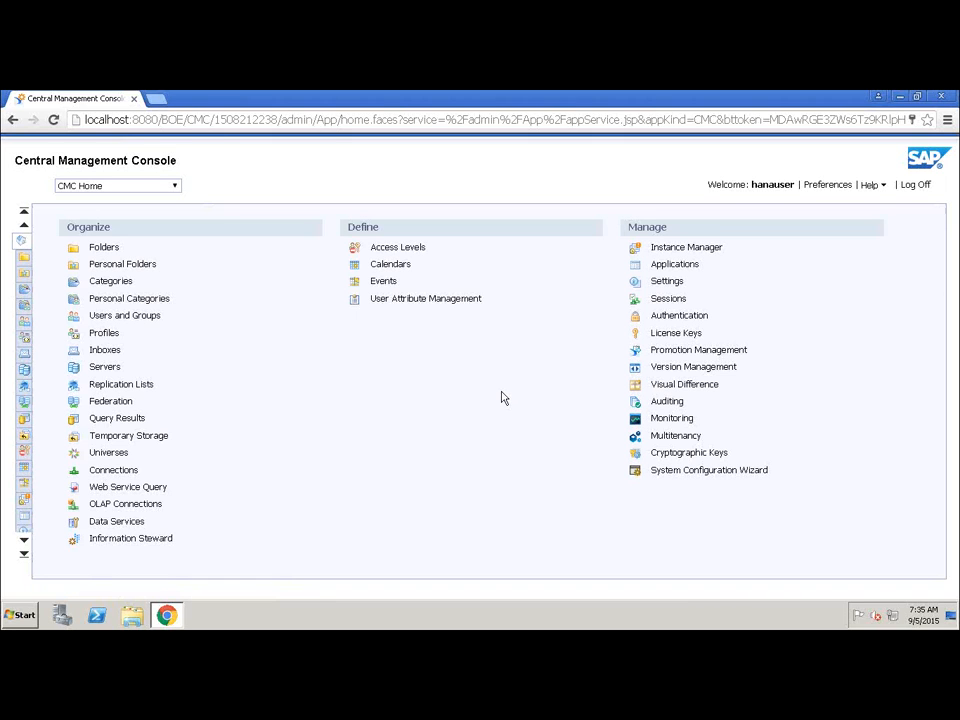
Log off the Central Management Console and close the browser.
click(916, 187)
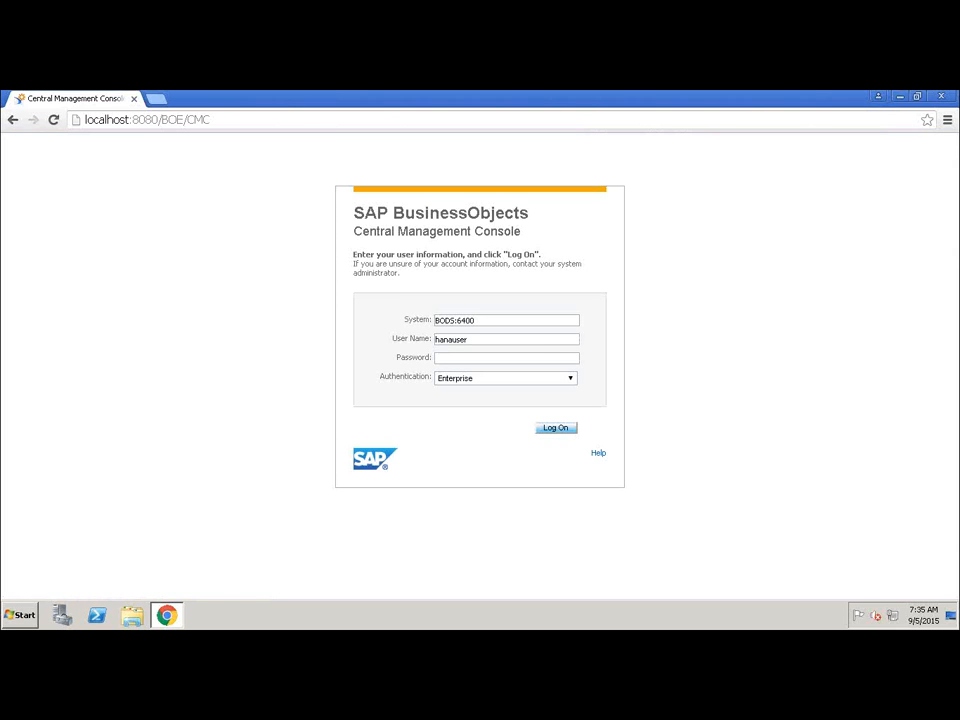
click(940, 96)
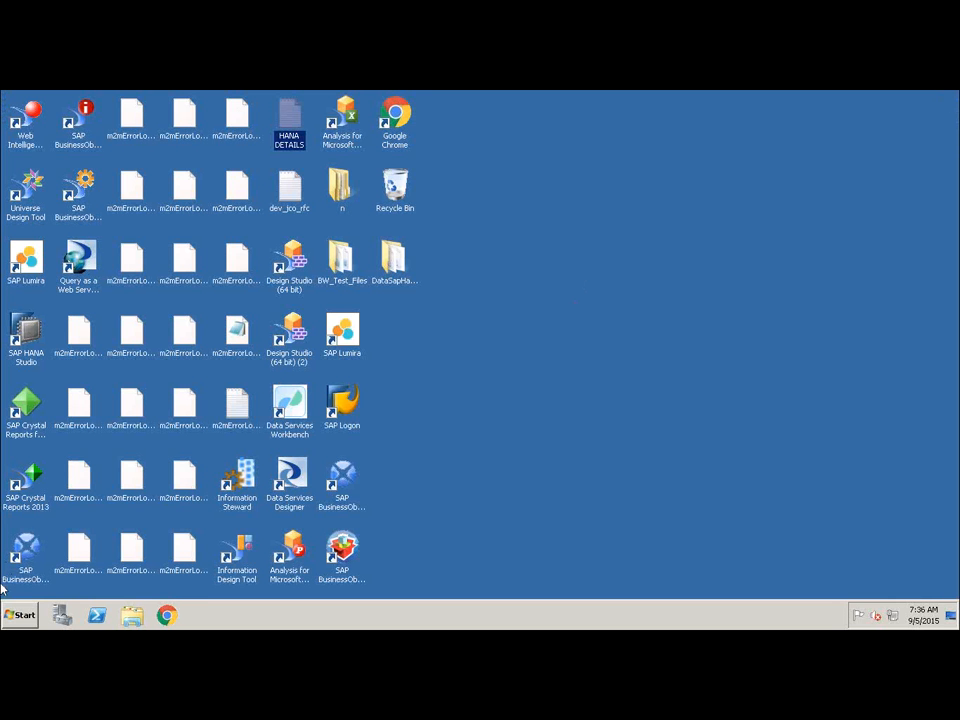
Launch the Data Services Management Console from the SAP Data Services 4.2 program group.
click(10, 612)
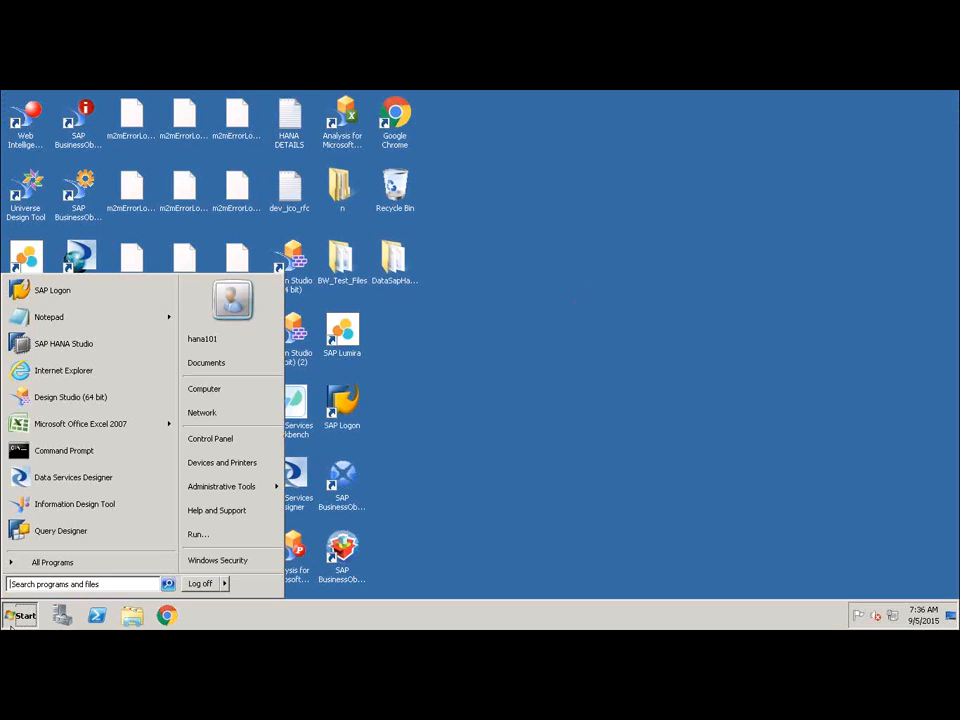
click(58, 563)
click(67, 460)
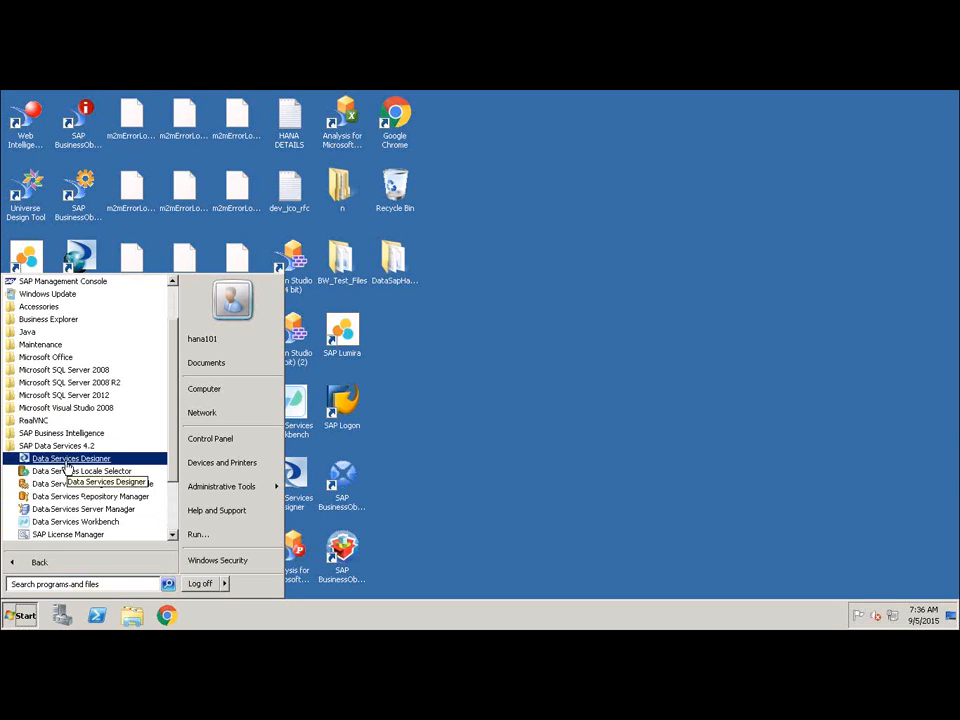
click(74, 487)
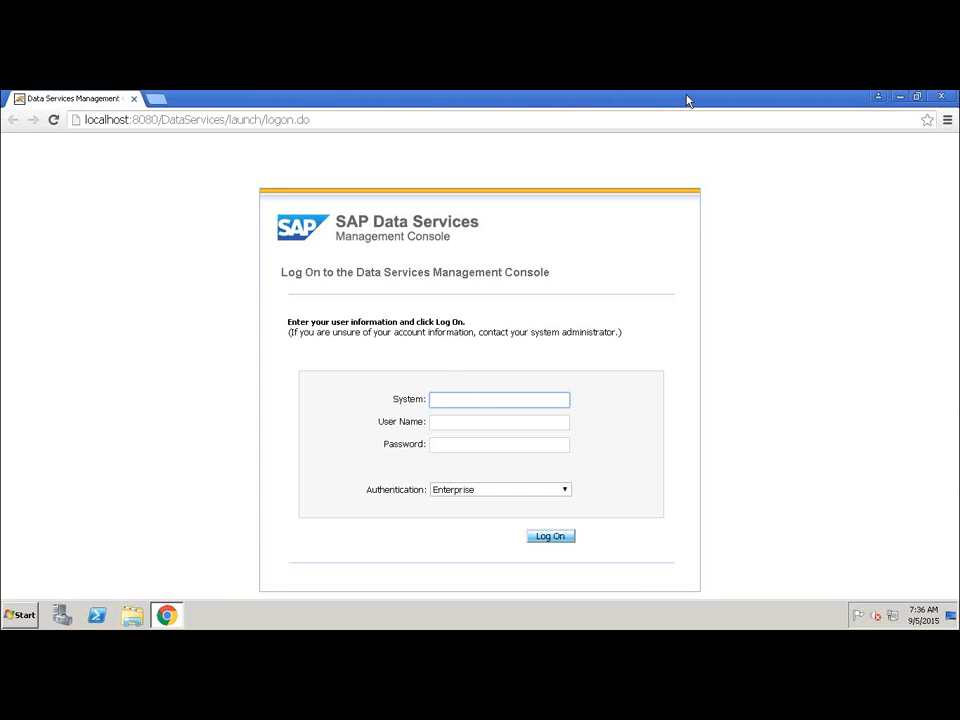
Move the browser aside and open the HANA DETAILS notes file to read the logon details.
drag(687, 96, 806, 193)
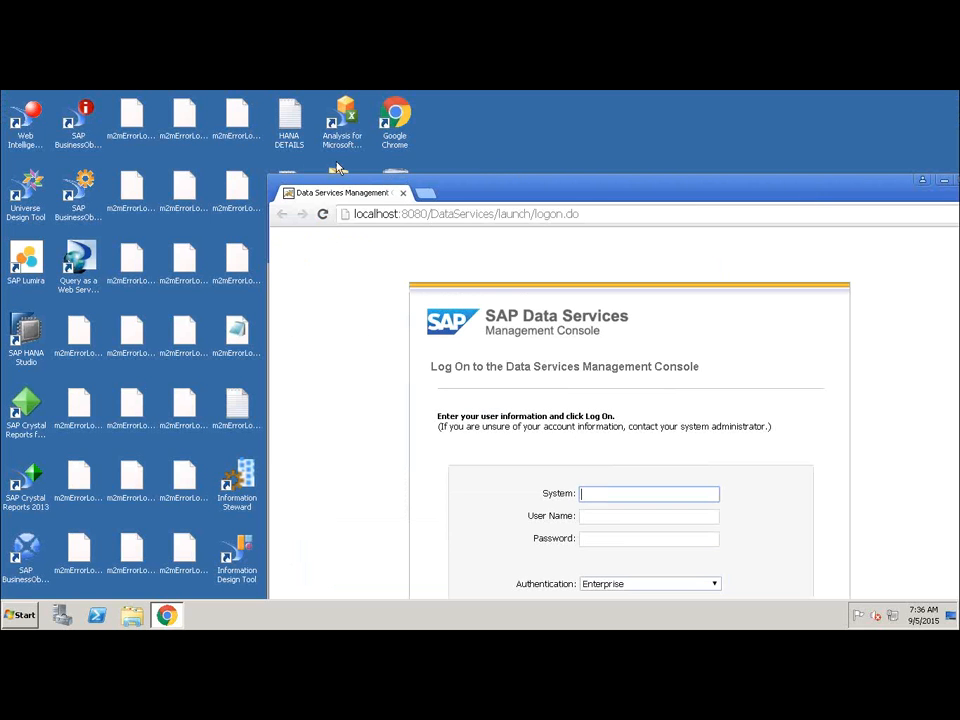
double_click(292, 125)
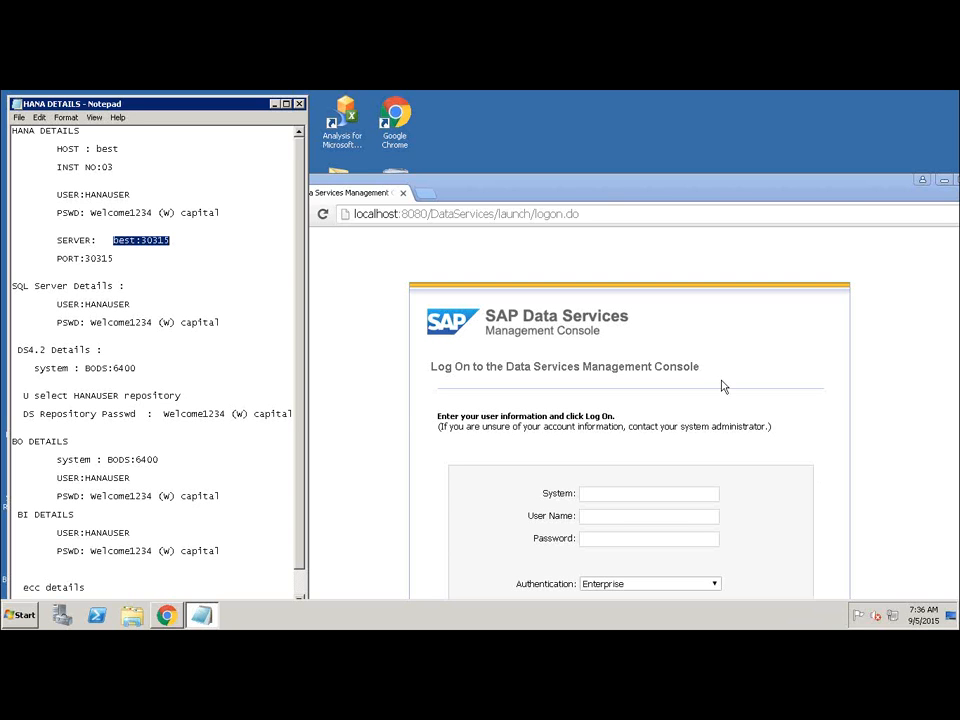
Try to log on to the Data Services Management Console with system best:30315, user name hanauser and the account password.
click(592, 493)
text(best:30315)
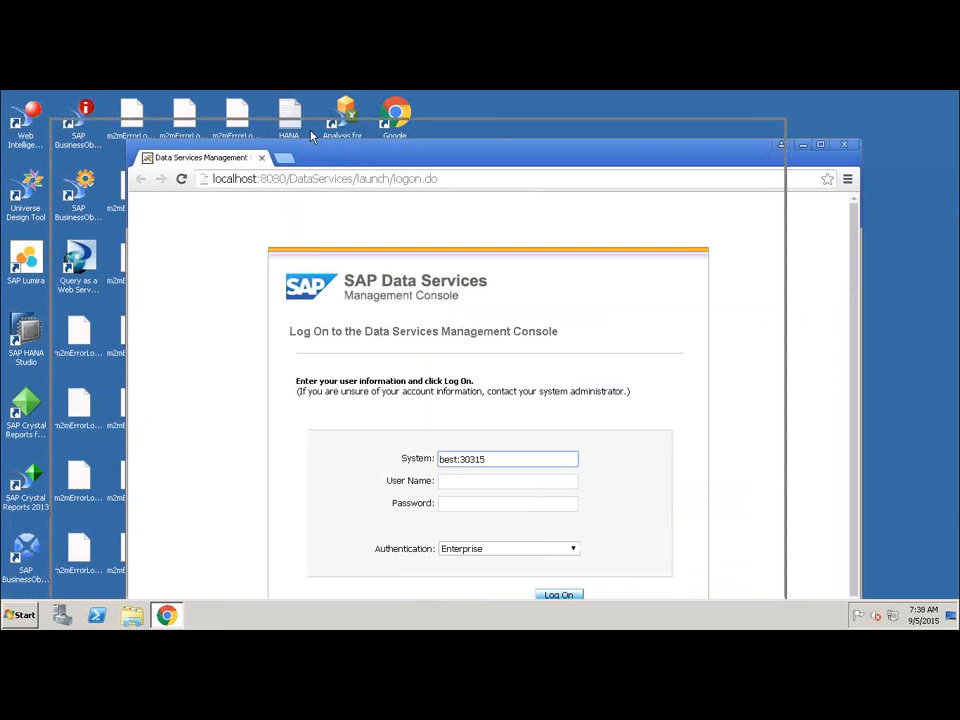
drag(311, 135, 311, 135)
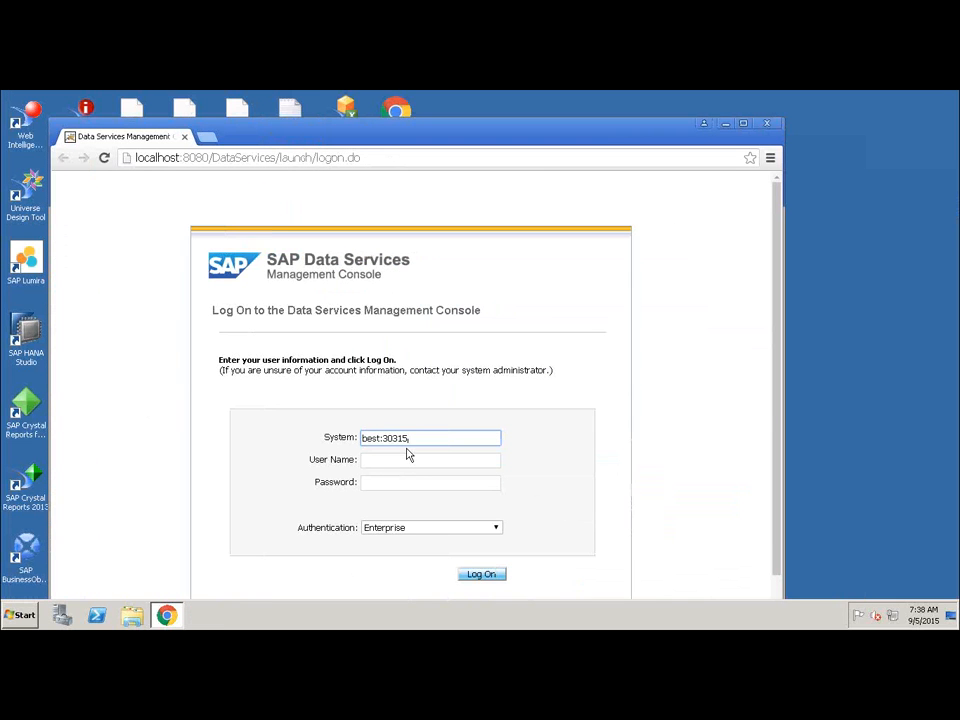
click(397, 459)
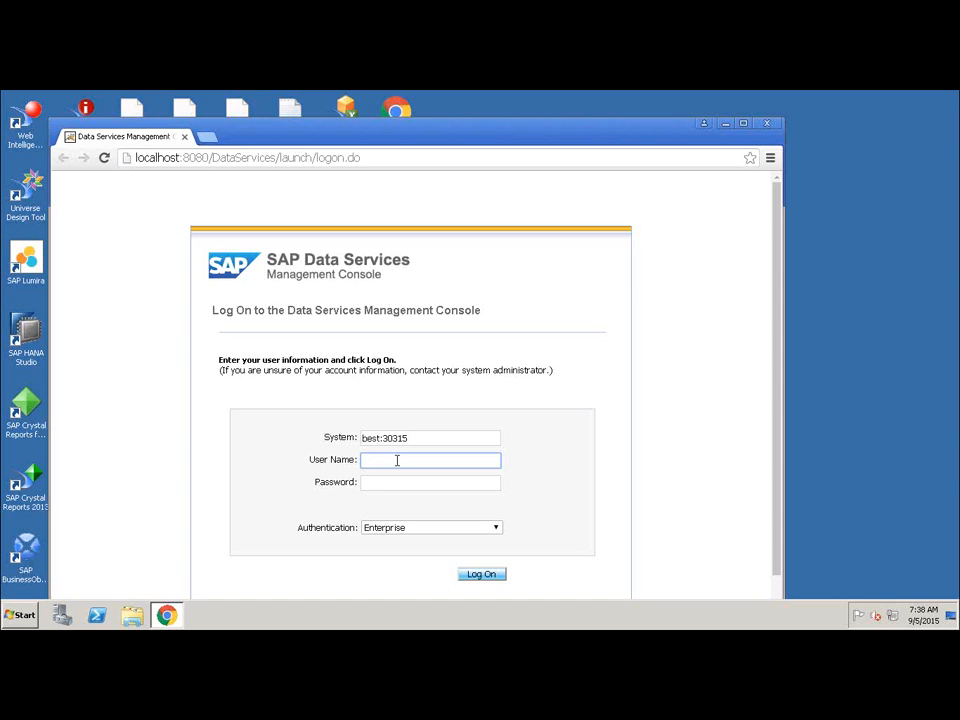
text(hanauser)
key(Tab)
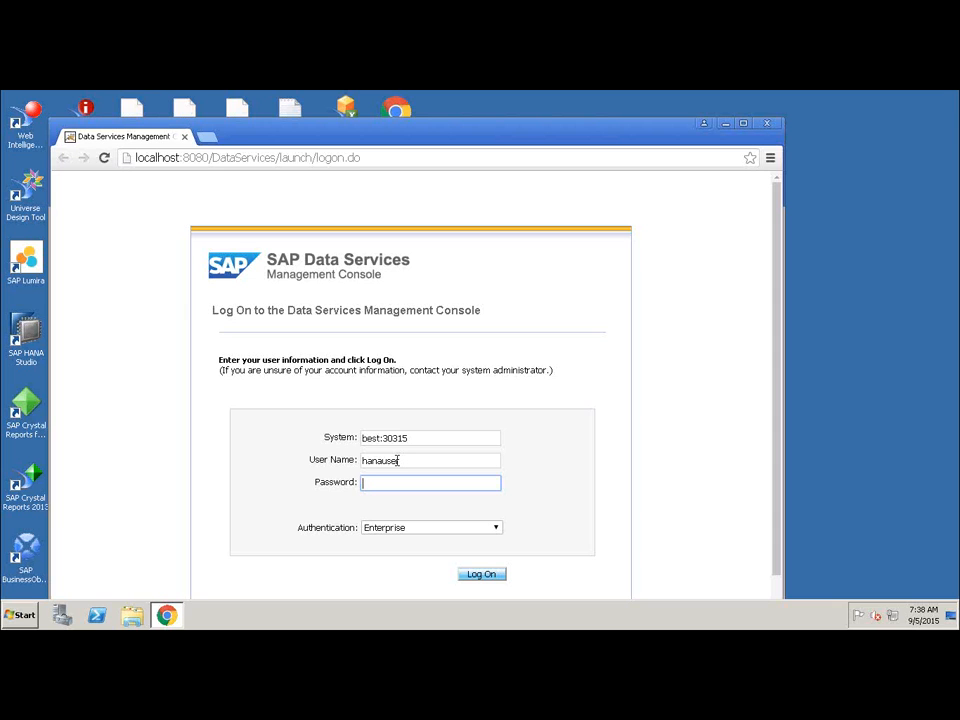
text(•••••••••••)
key(Return)
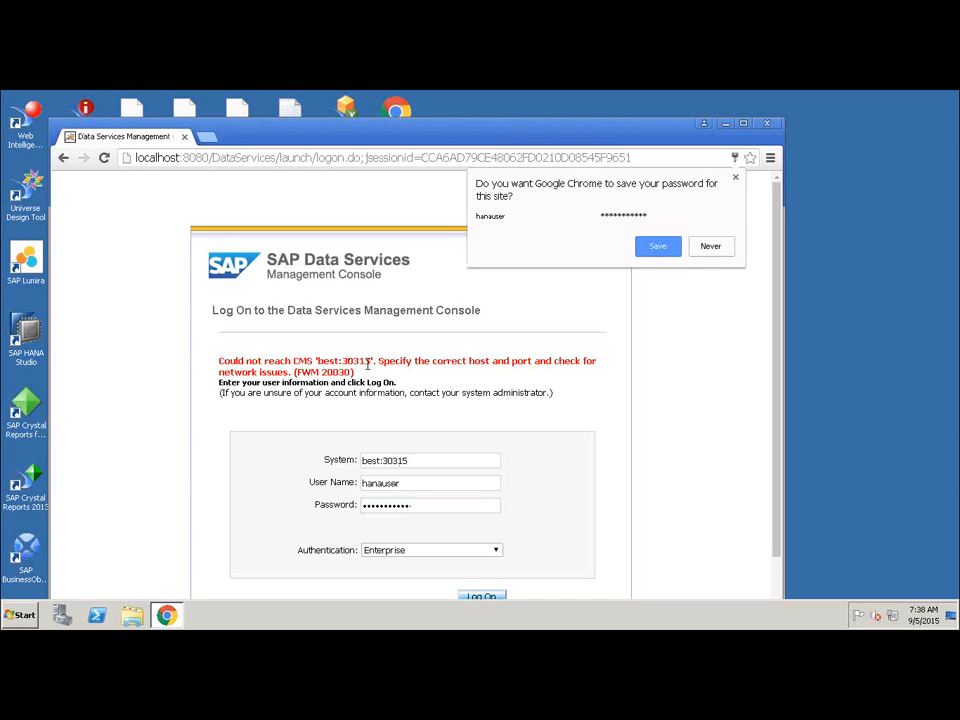
Open the Administrator module, expand and collapse the Batch repositories, and view the Web Services status.
double_click(283, 109)
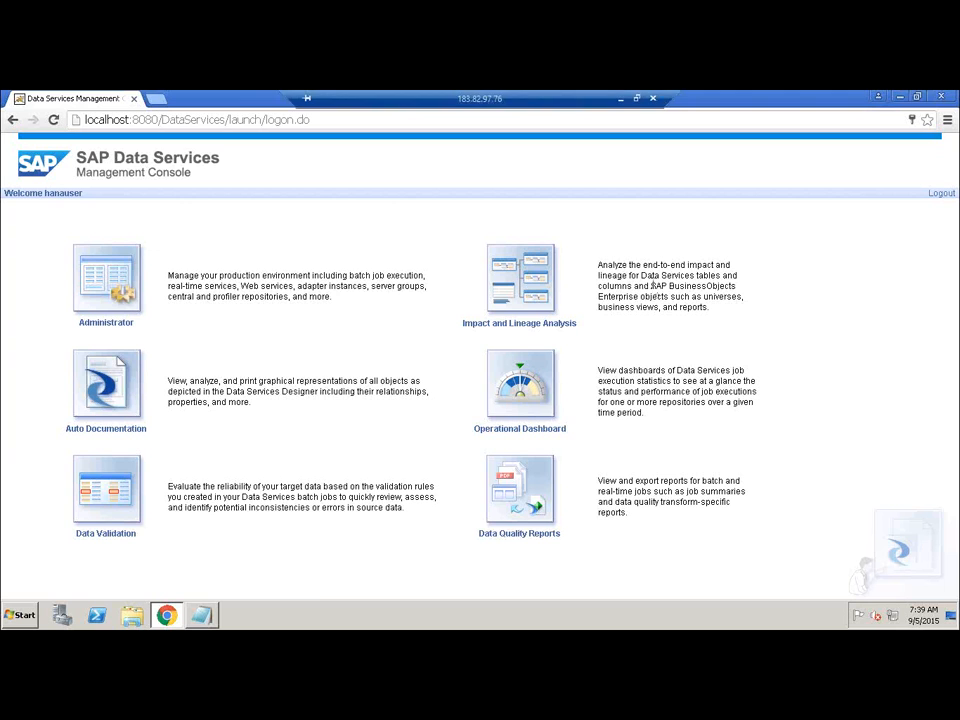
click(105, 288)
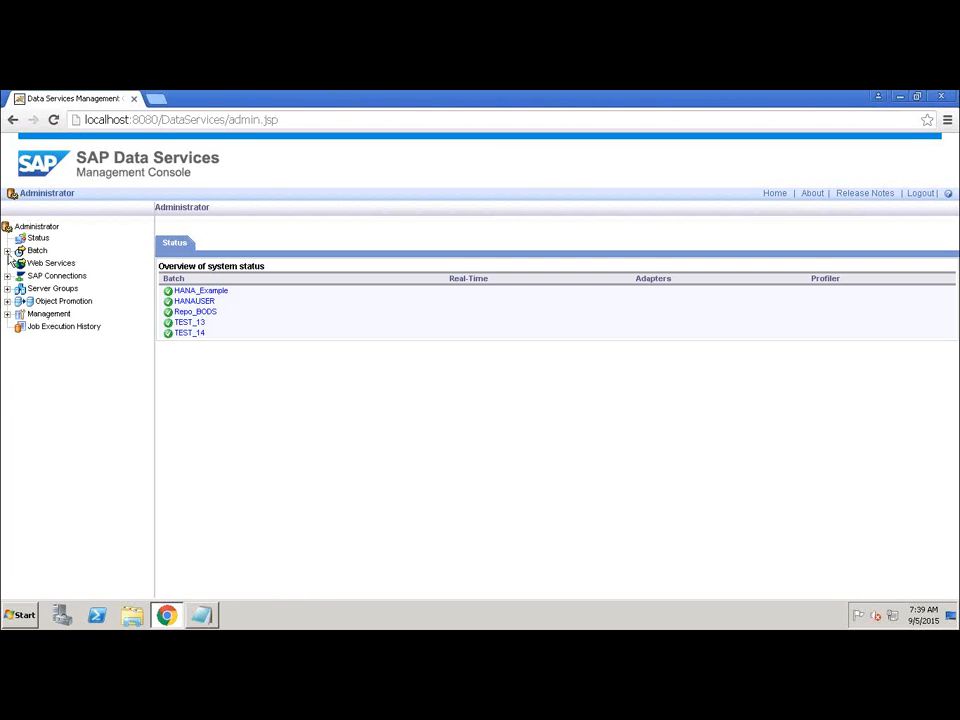
click(37, 250)
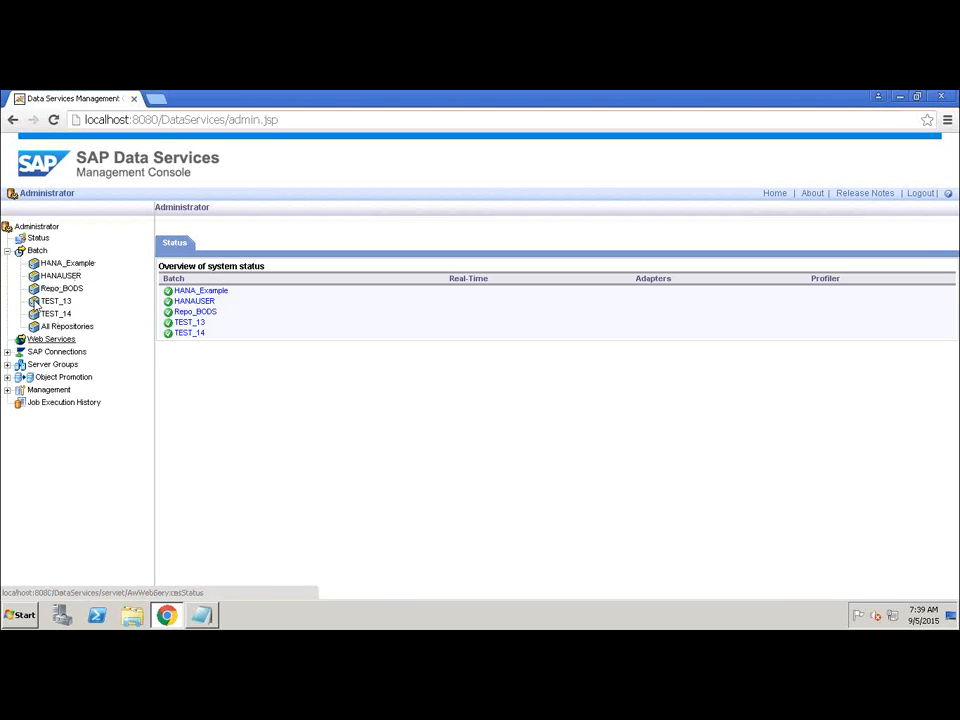
click(8, 251)
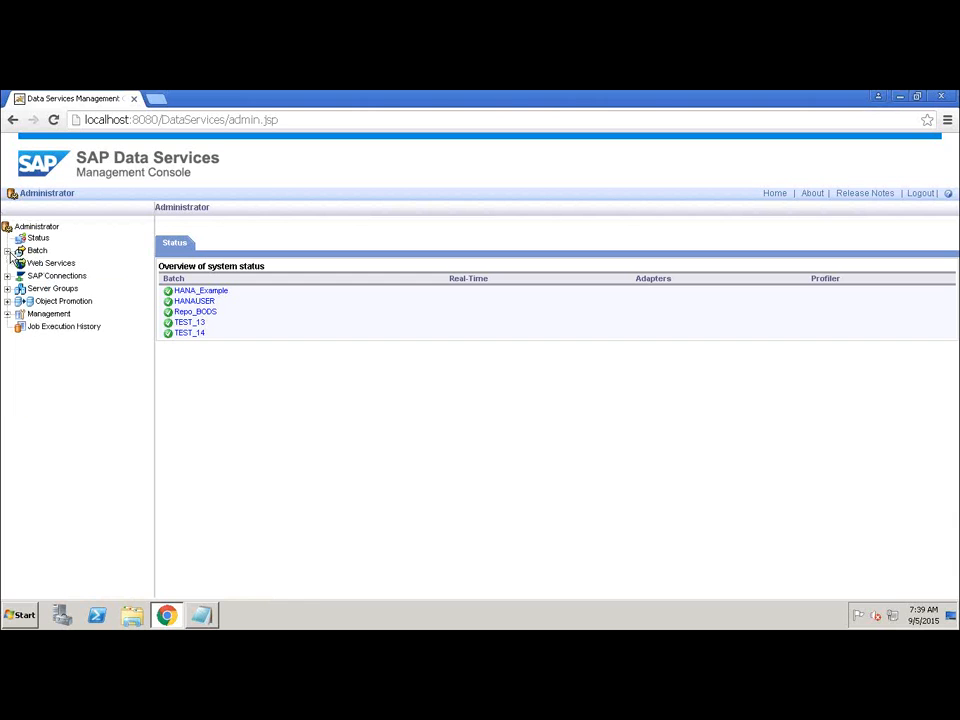
click(50, 263)
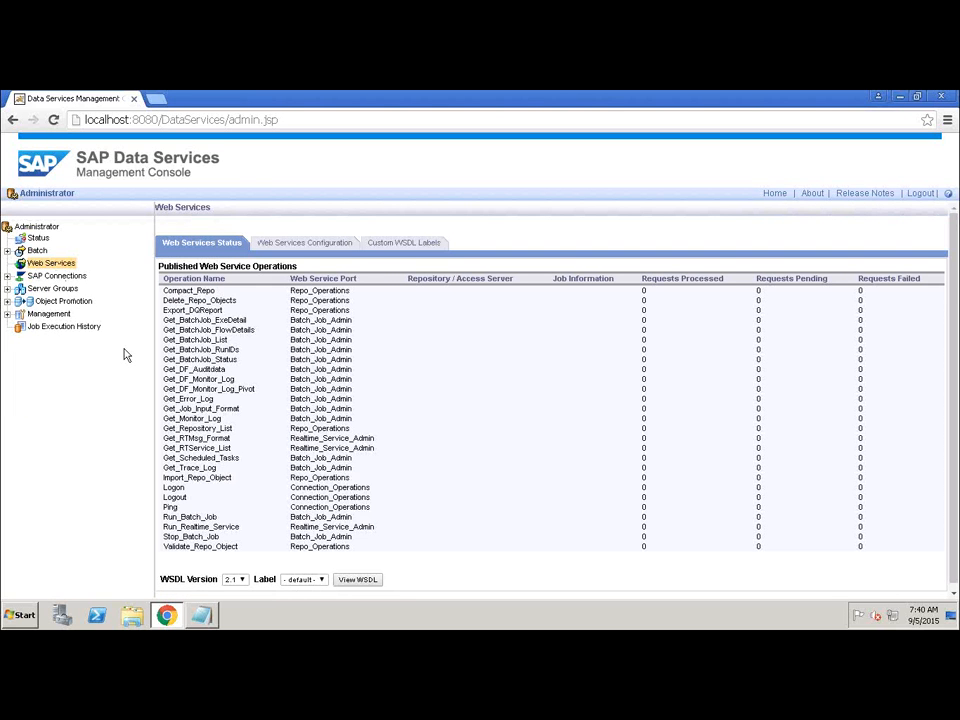
View the Server Groups and Job Execution History pages, then navigate back to the console home.
drag(110, 333, 96, 401)
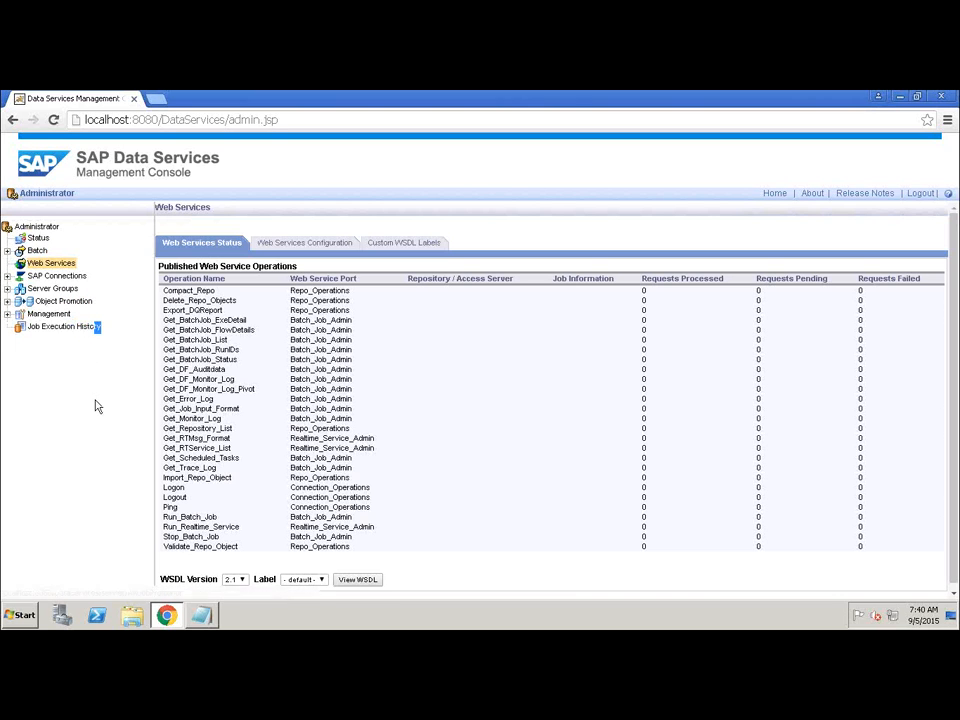
click(96, 401)
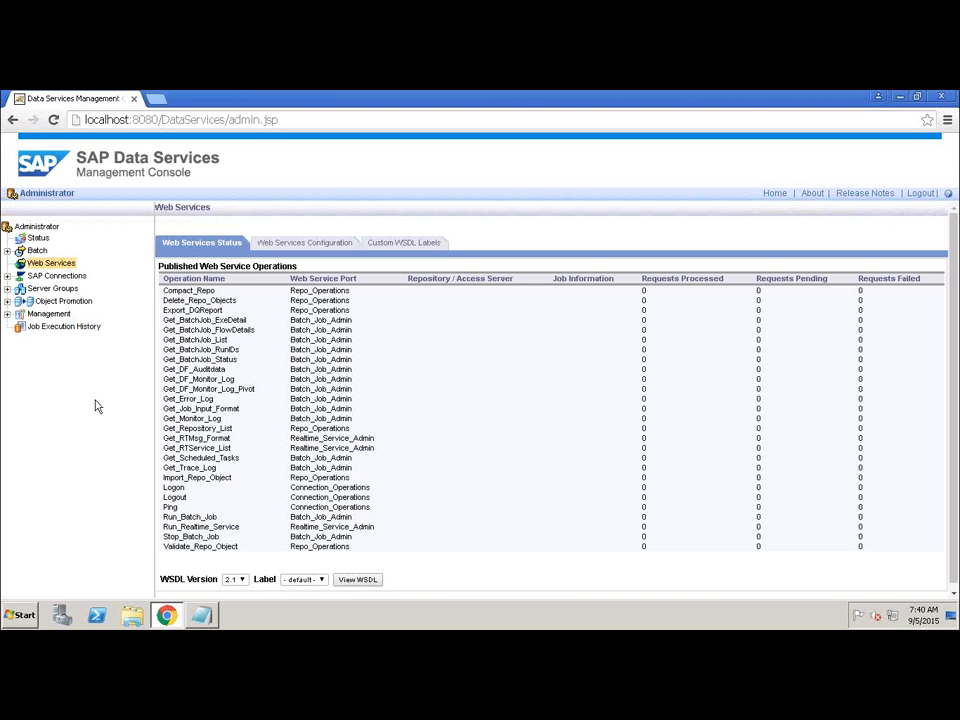
click(52, 289)
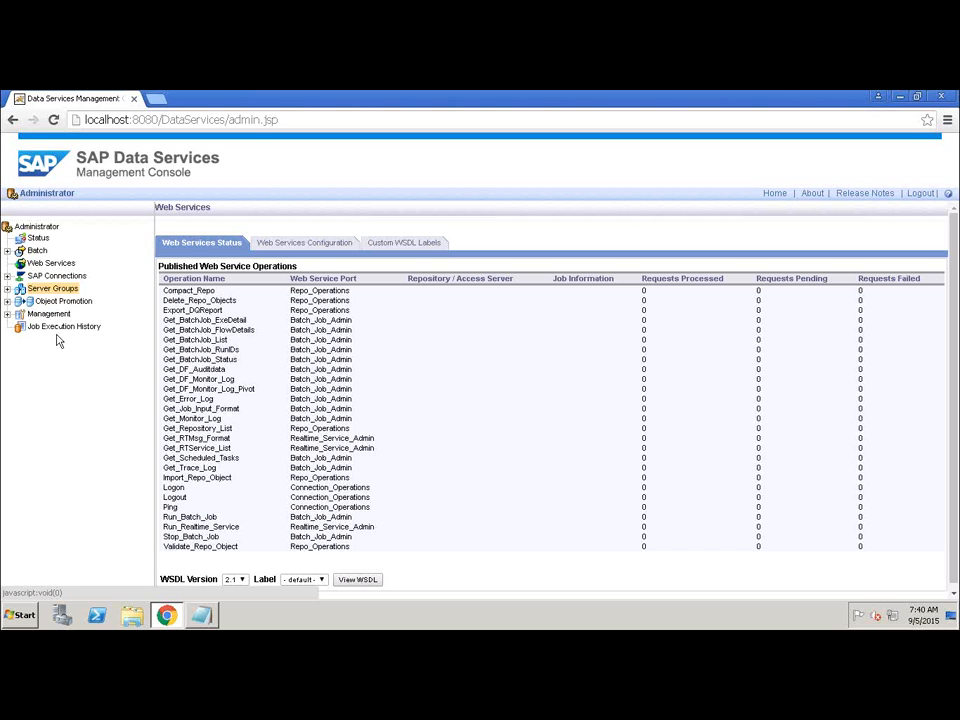
click(58, 330)
click(57, 331)
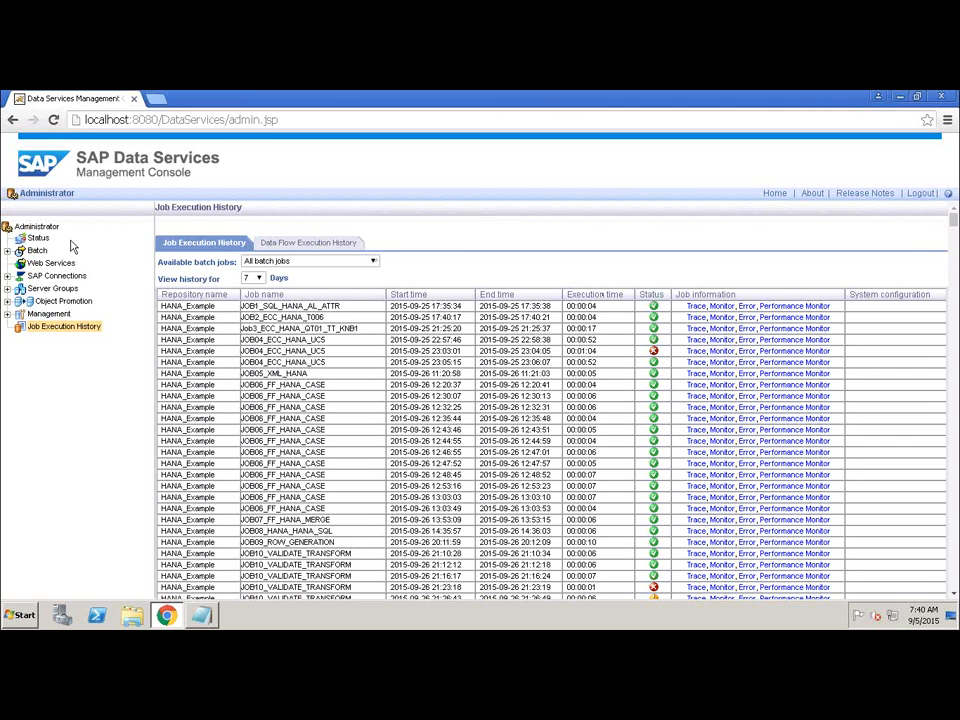
click(12, 120)
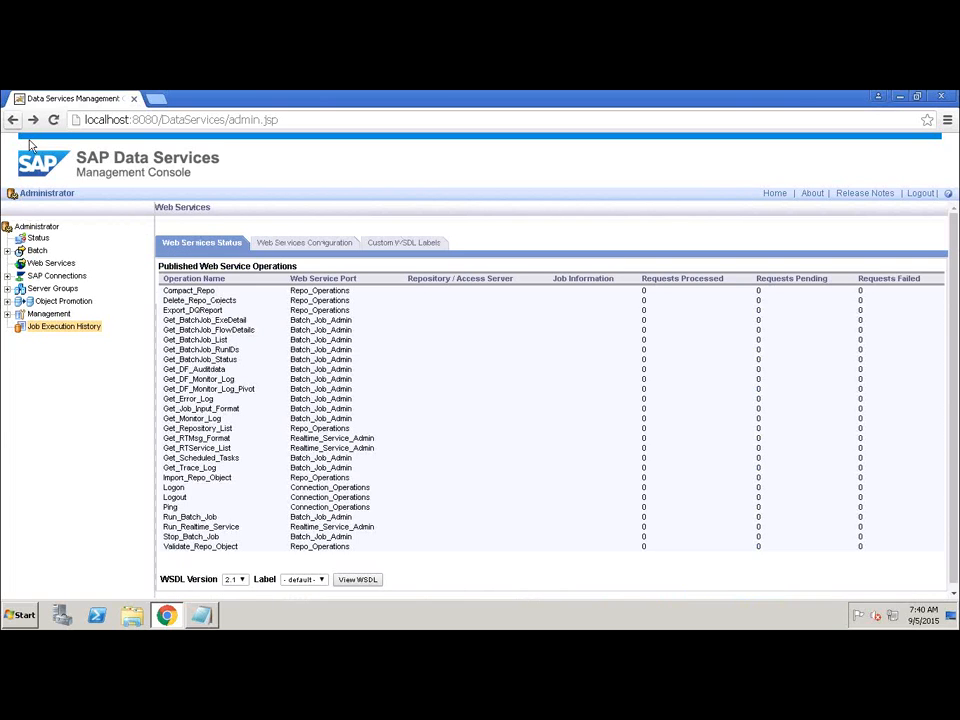
click(12, 120)
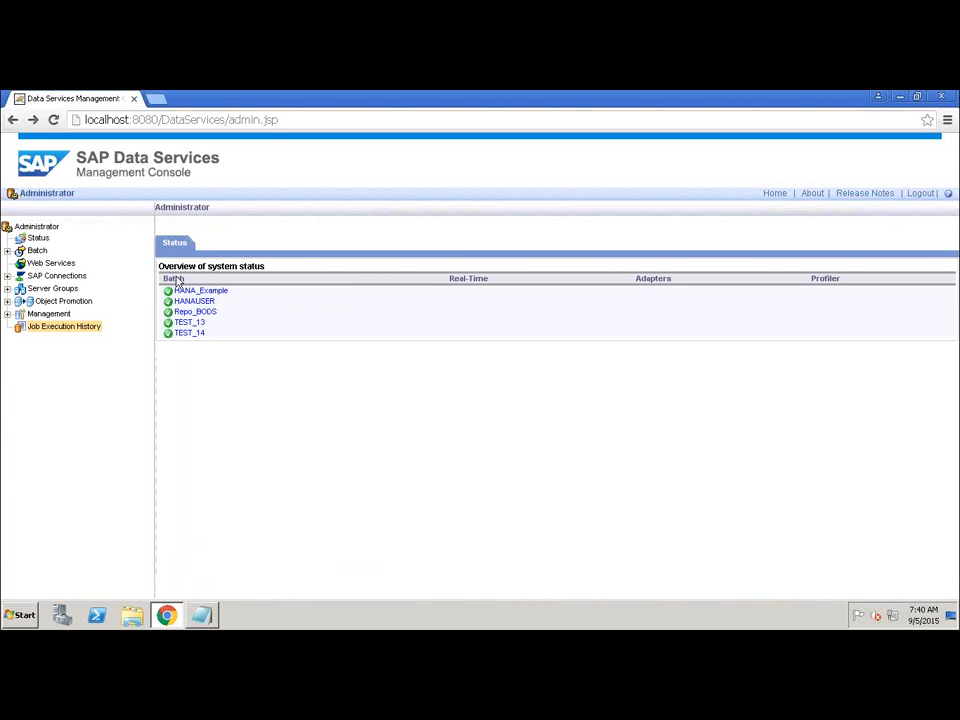
click(12, 120)
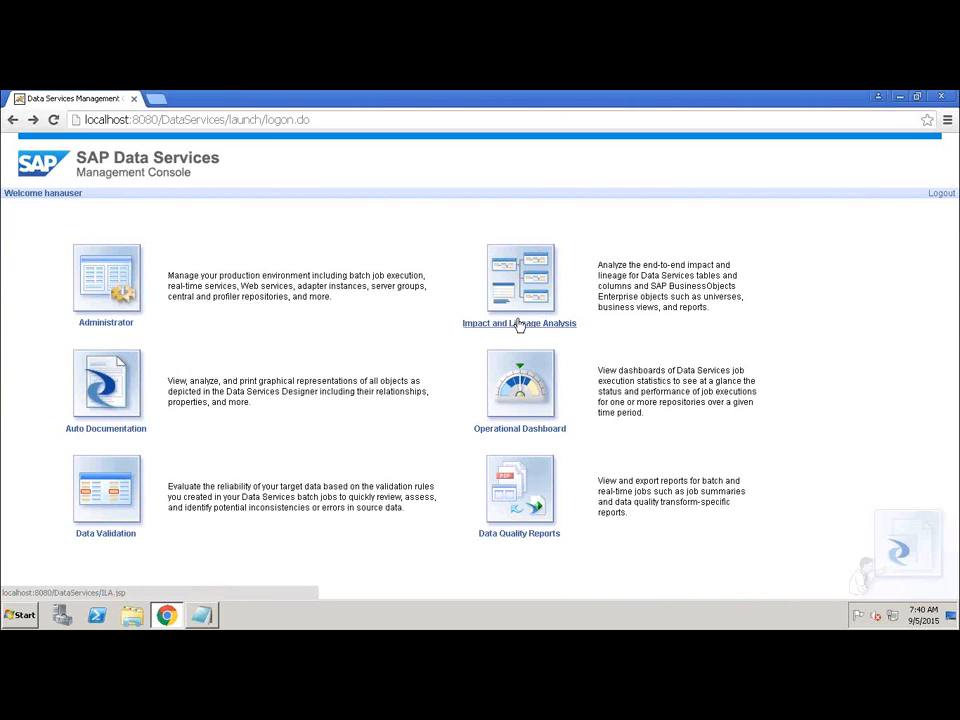
Browse the Operational Dashboard, Data Quality Reports and Data Validation pages, returning to the console home each time.
click(519, 430)
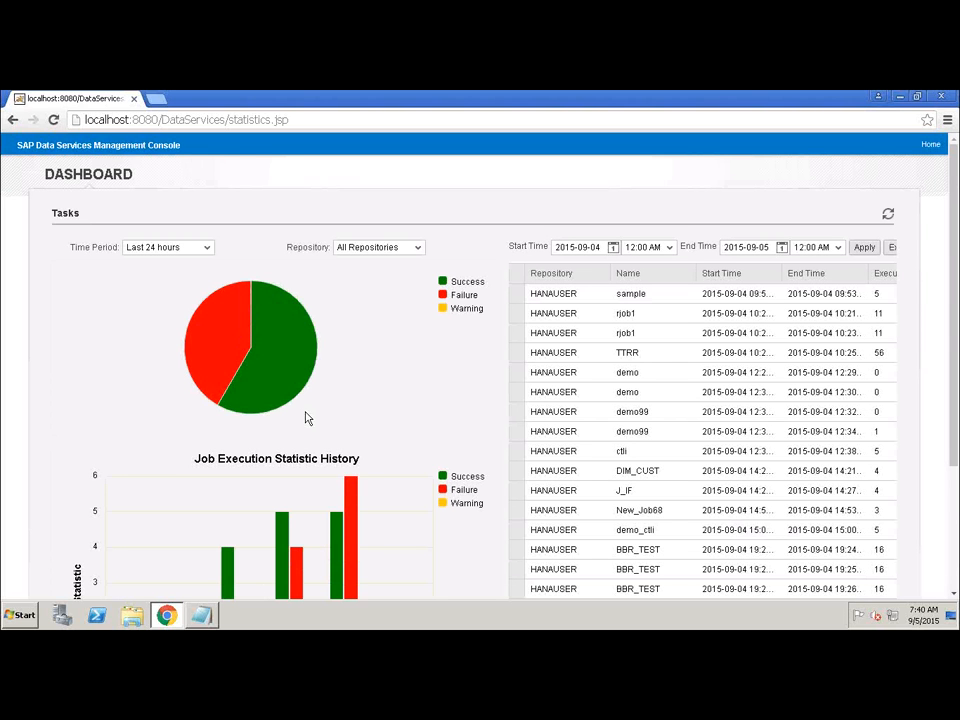
click(12, 119)
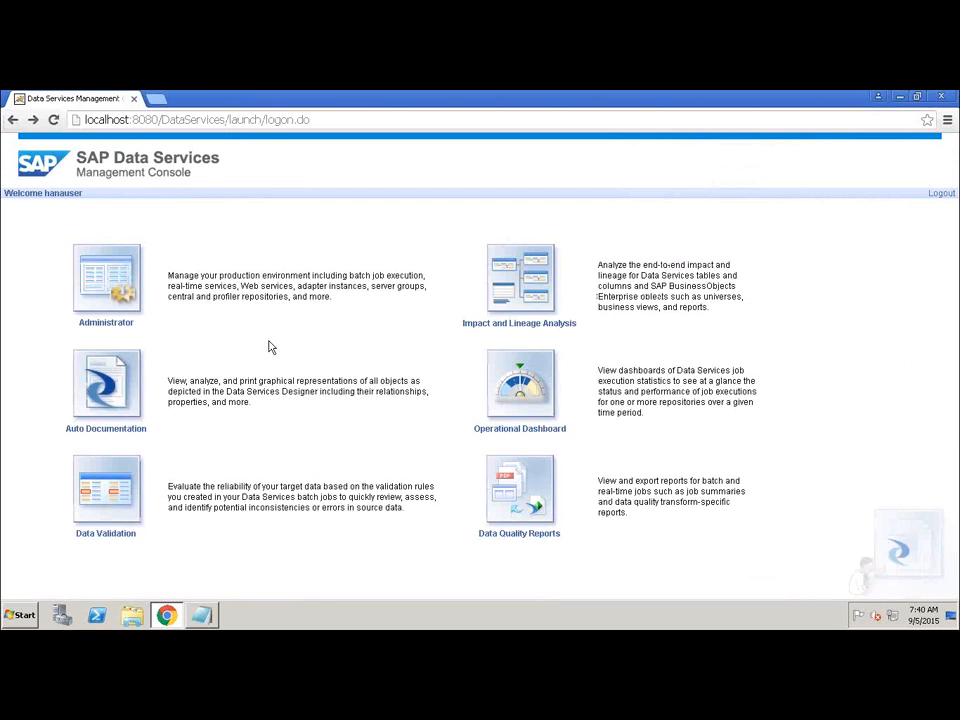
click(529, 533)
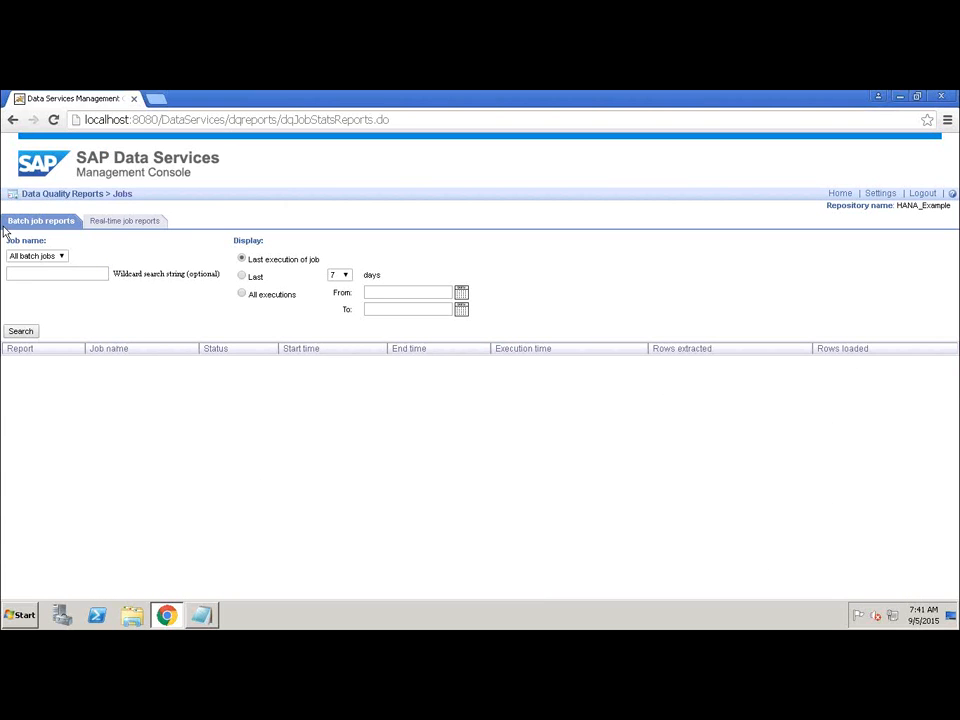
click(12, 121)
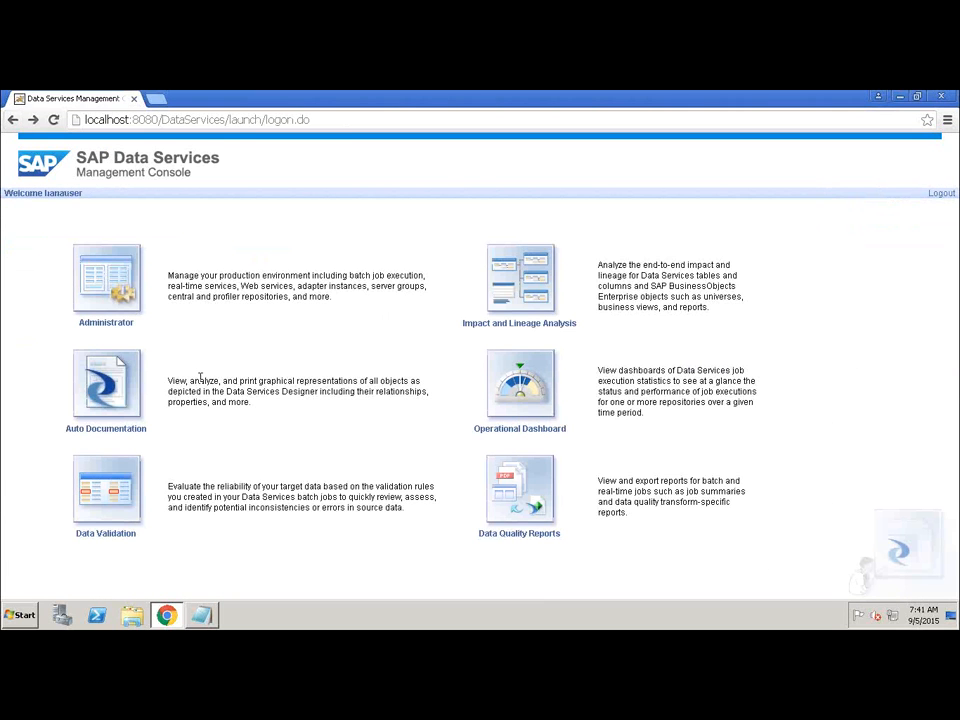
click(112, 535)
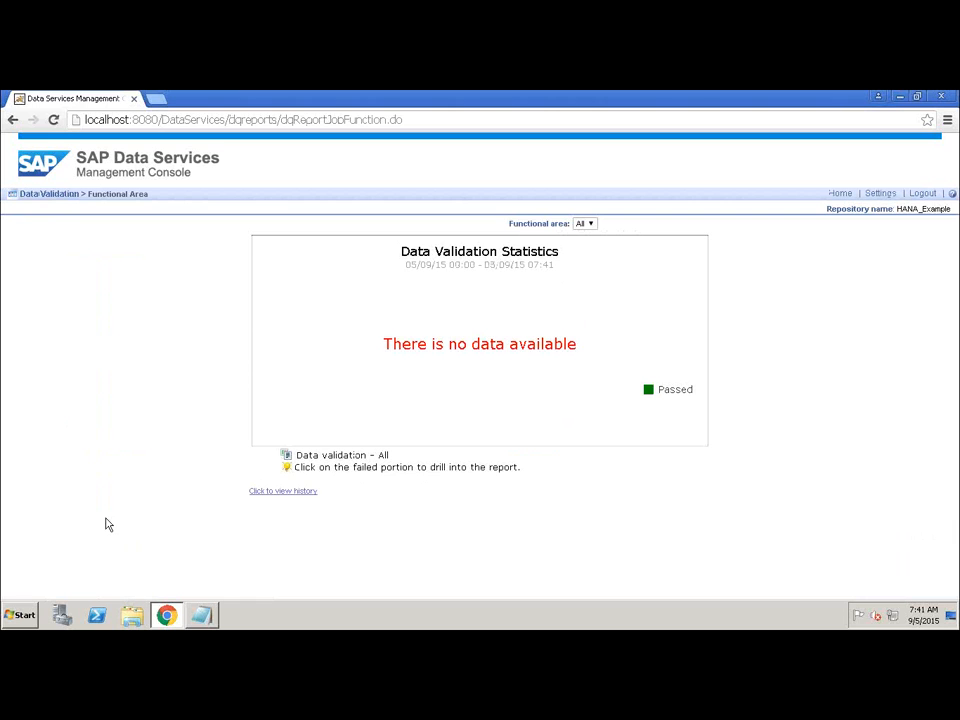
click(13, 120)
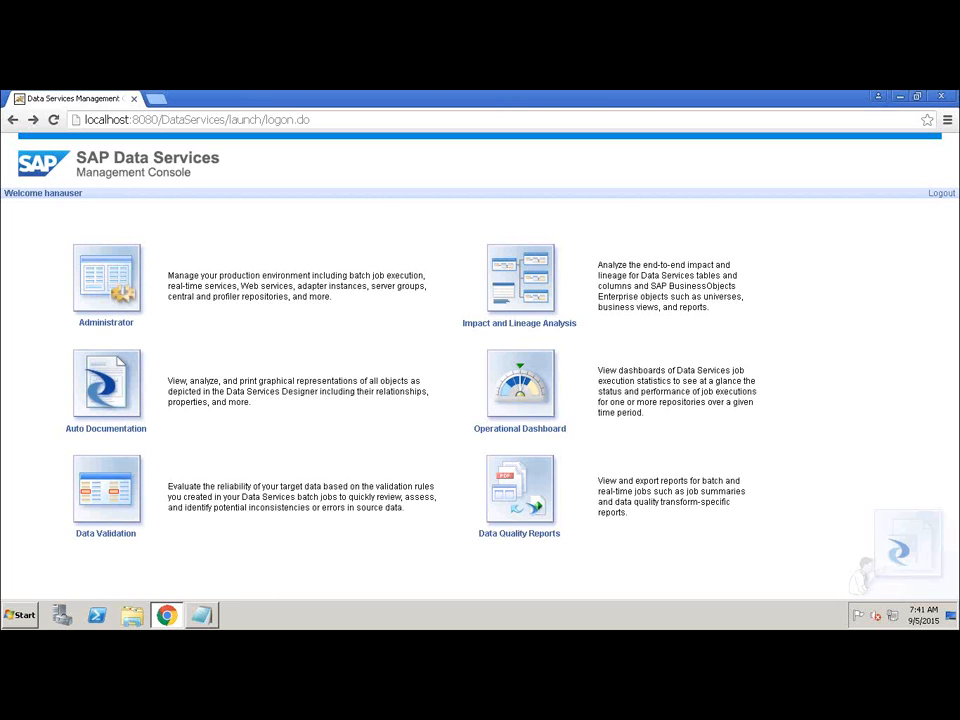
Log out of the Data Services Management Console, close the browser and put away the notes window.
click(935, 198)
click(943, 97)
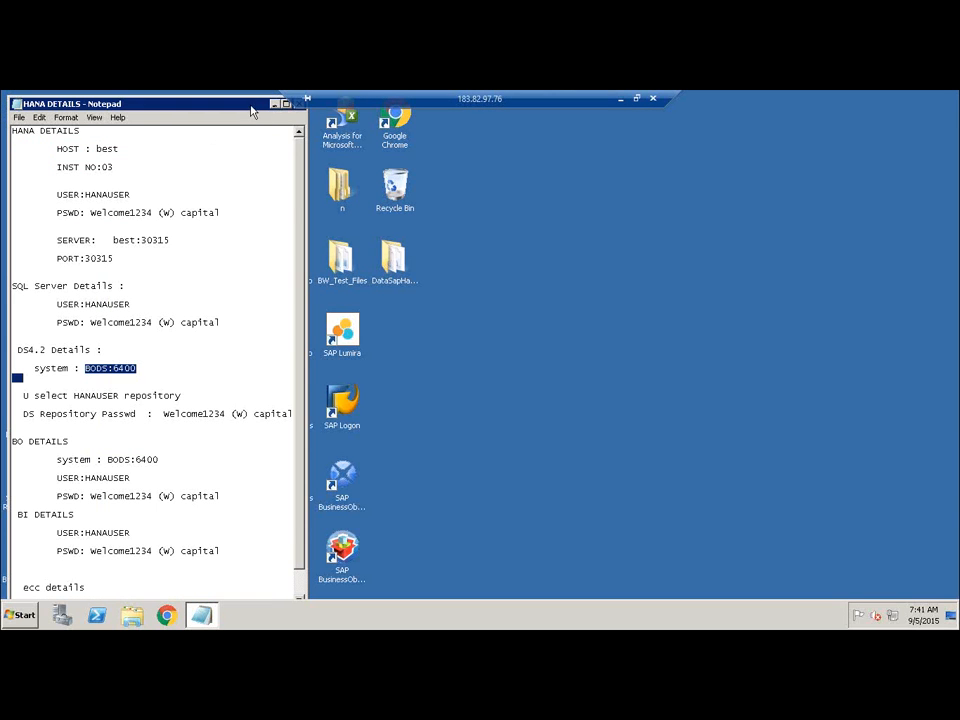
drag(253, 107, 156, 221)
click(195, 217)
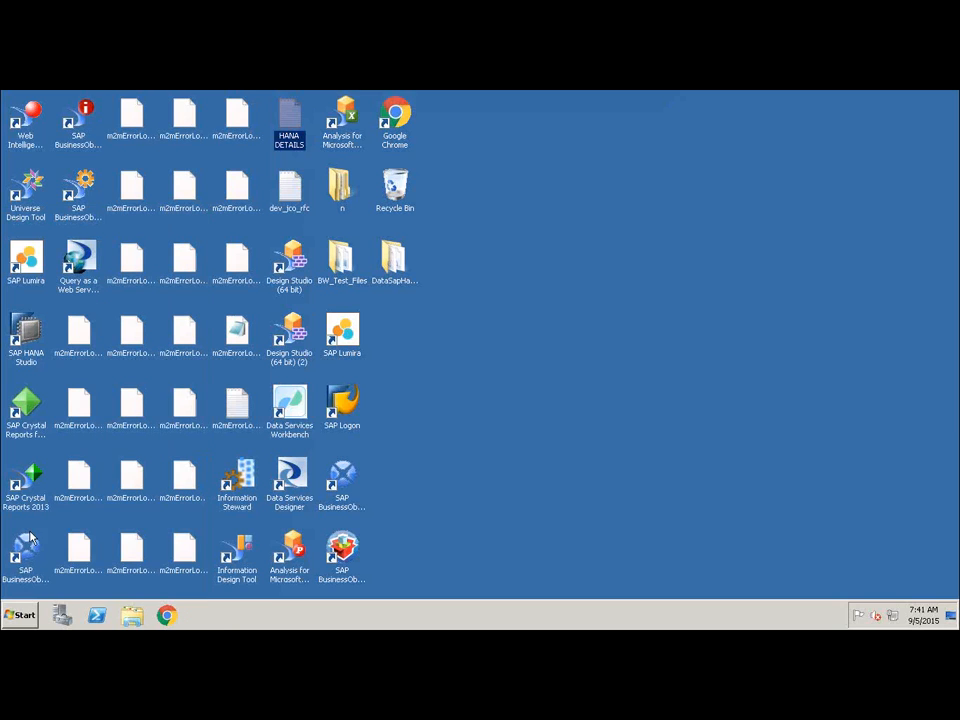
Launch the Data Services Repository Manager from the SAP Data Services 4.2 program group.
click(20, 615)
click(68, 563)
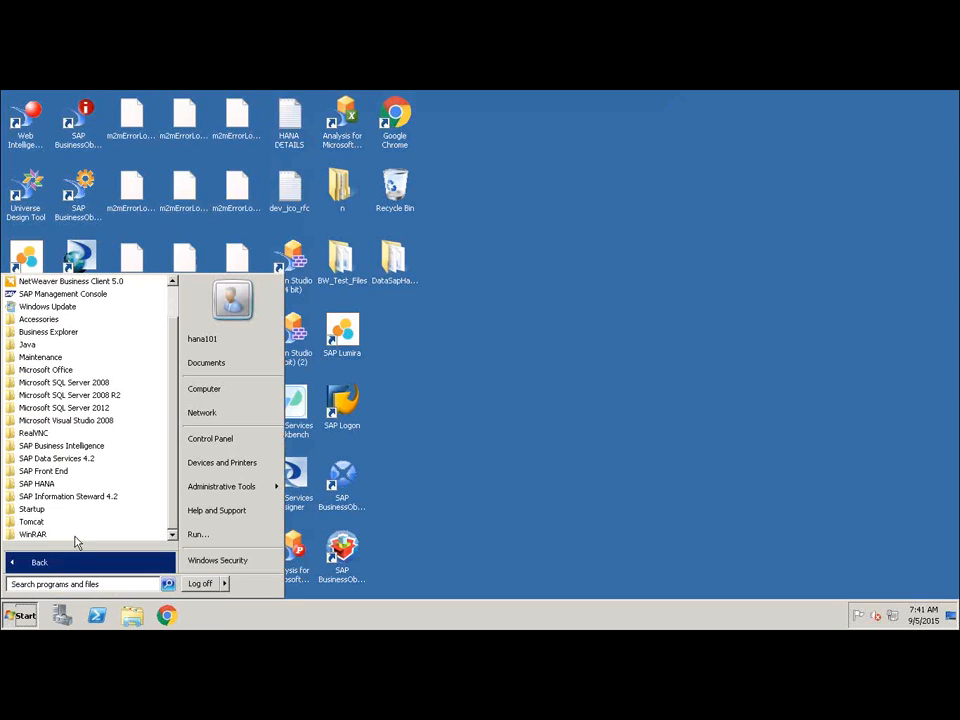
click(93, 460)
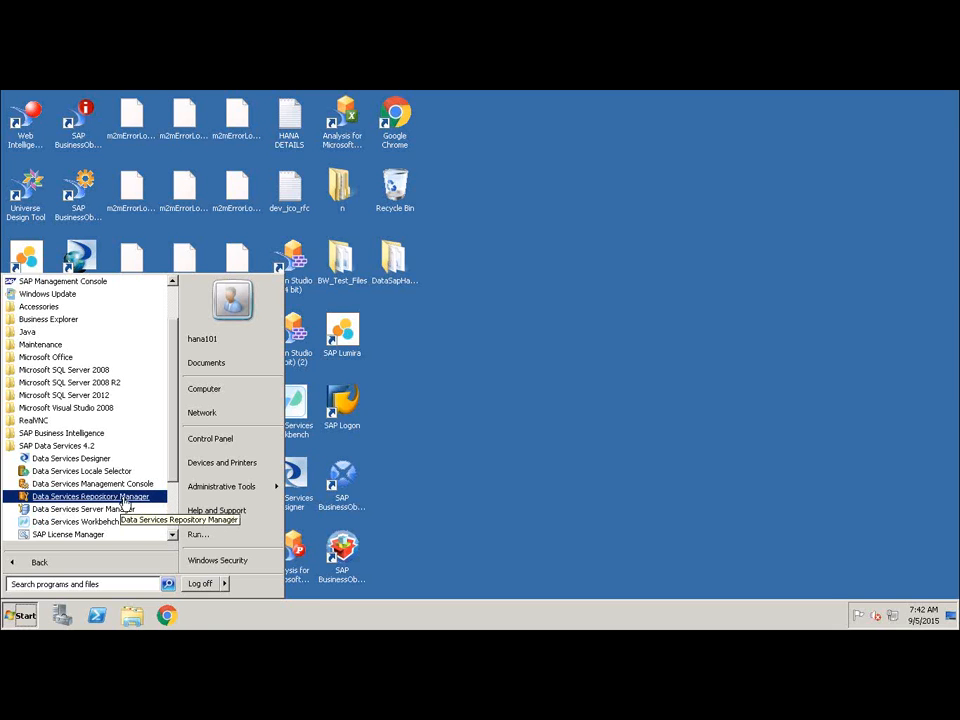
click(122, 498)
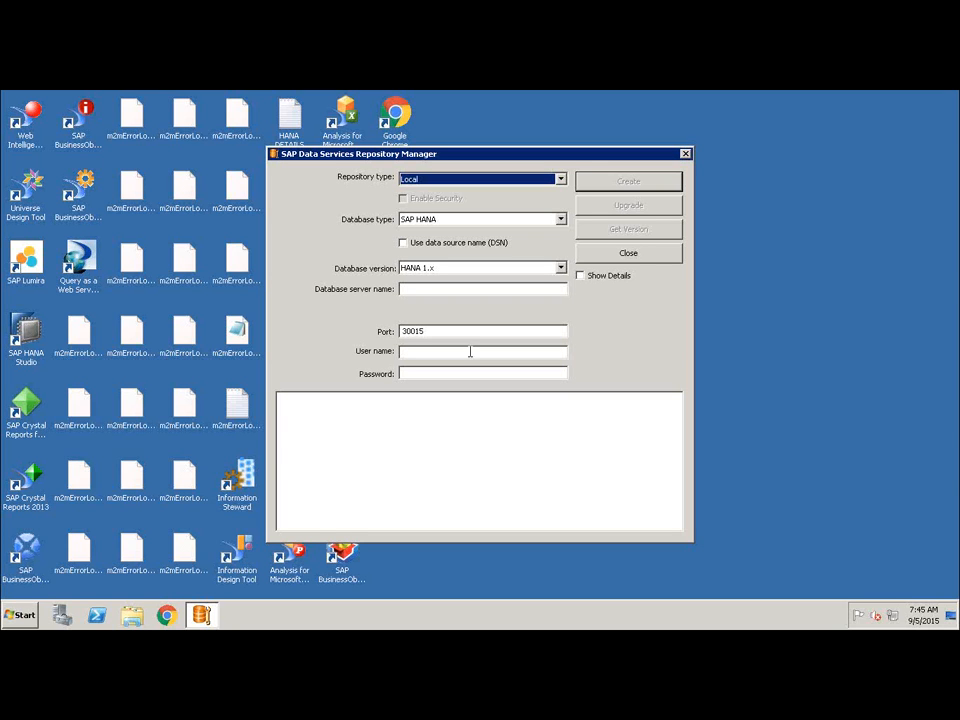
Examine the available repository type and database type options in the Repository Manager.
click(565, 183)
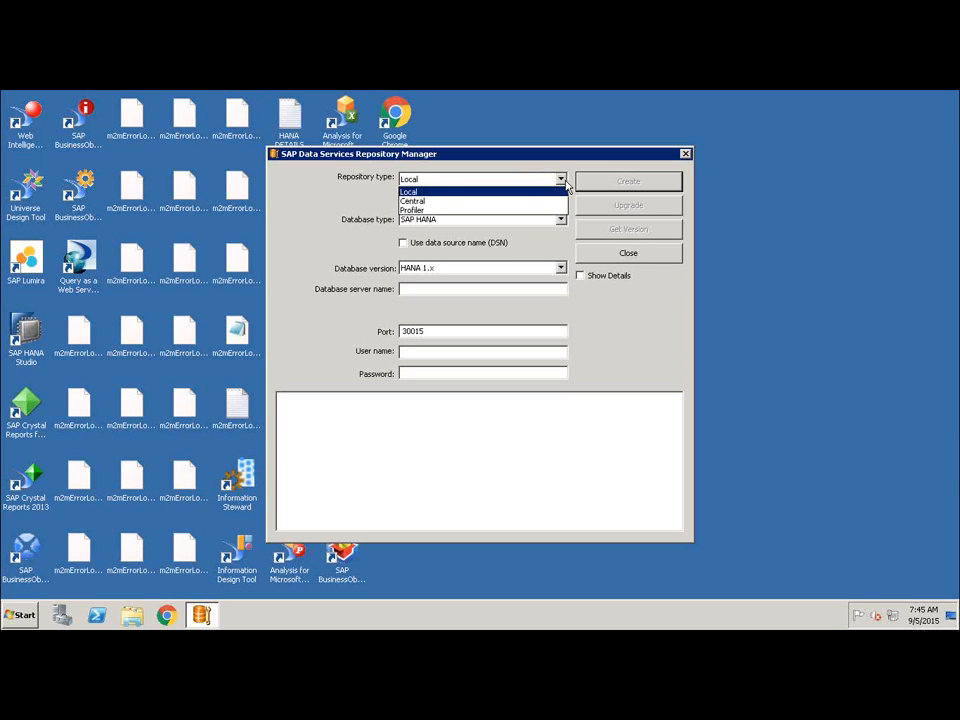
click(562, 180)
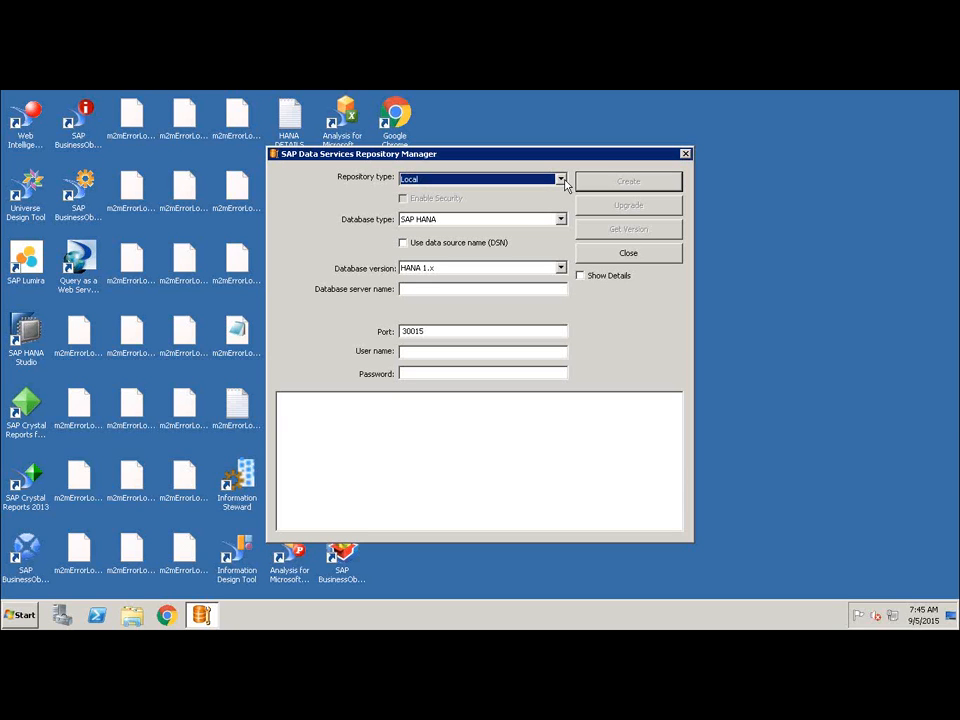
click(562, 180)
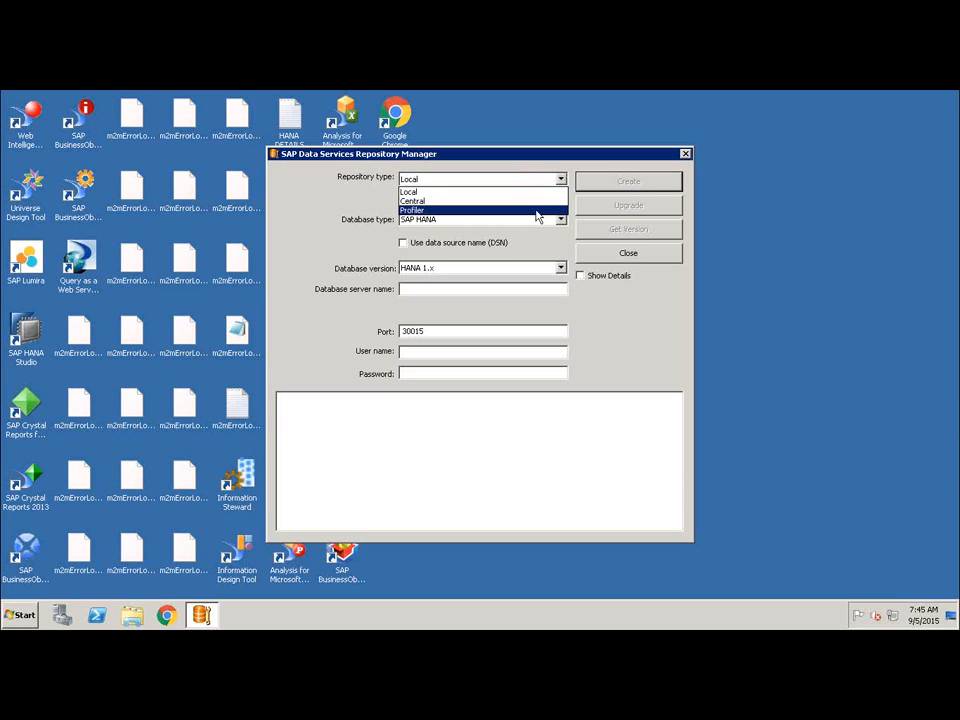
click(536, 193)
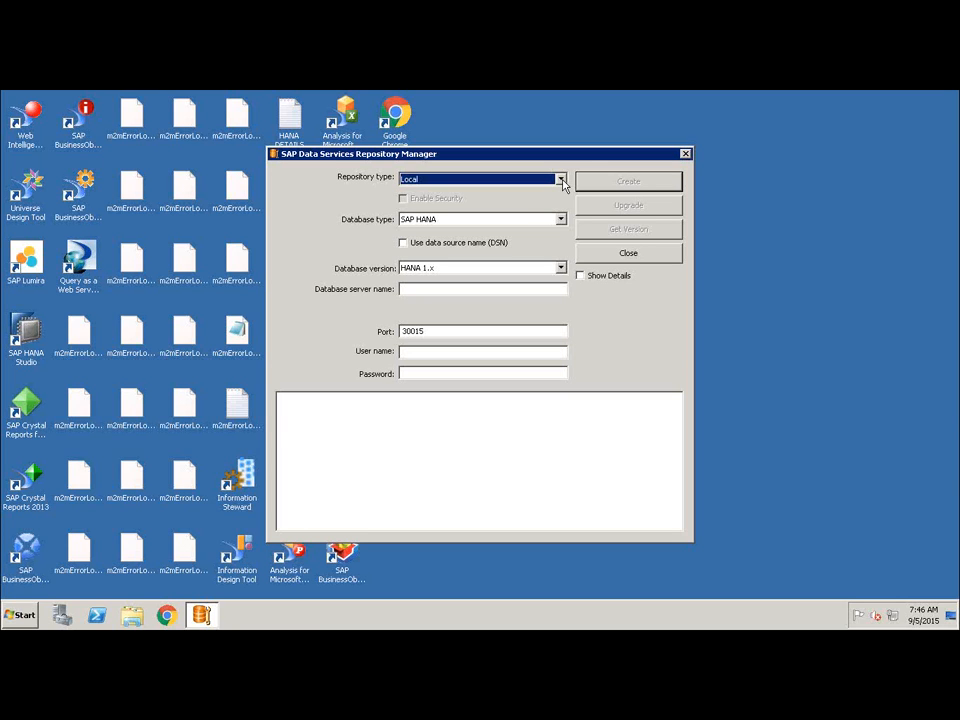
click(561, 180)
click(561, 180)
click(561, 220)
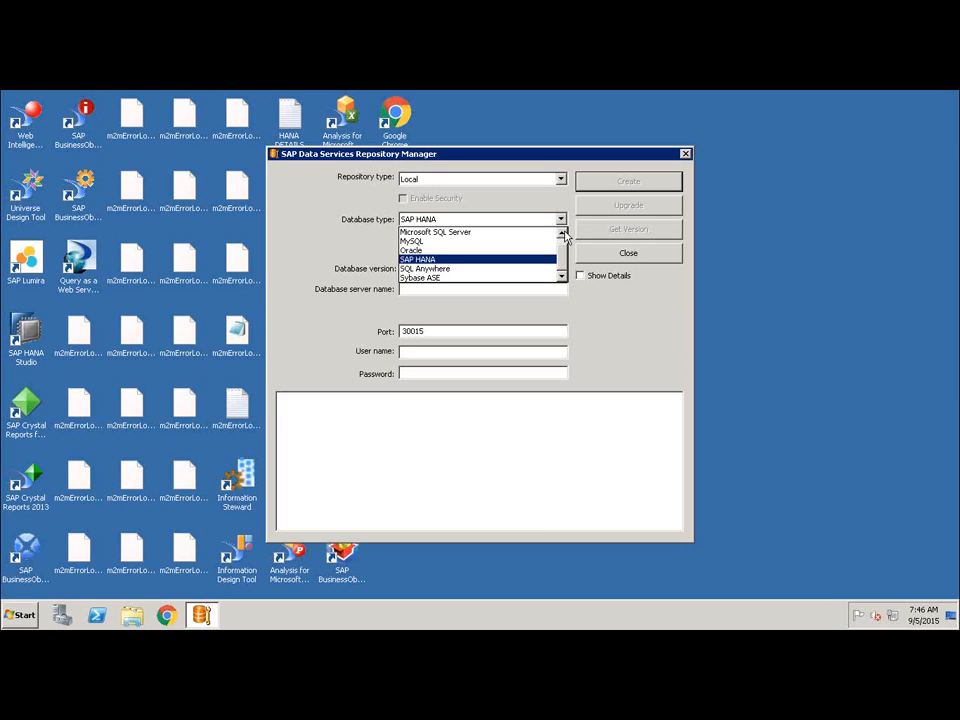
scroll(564, 245, up, 1)
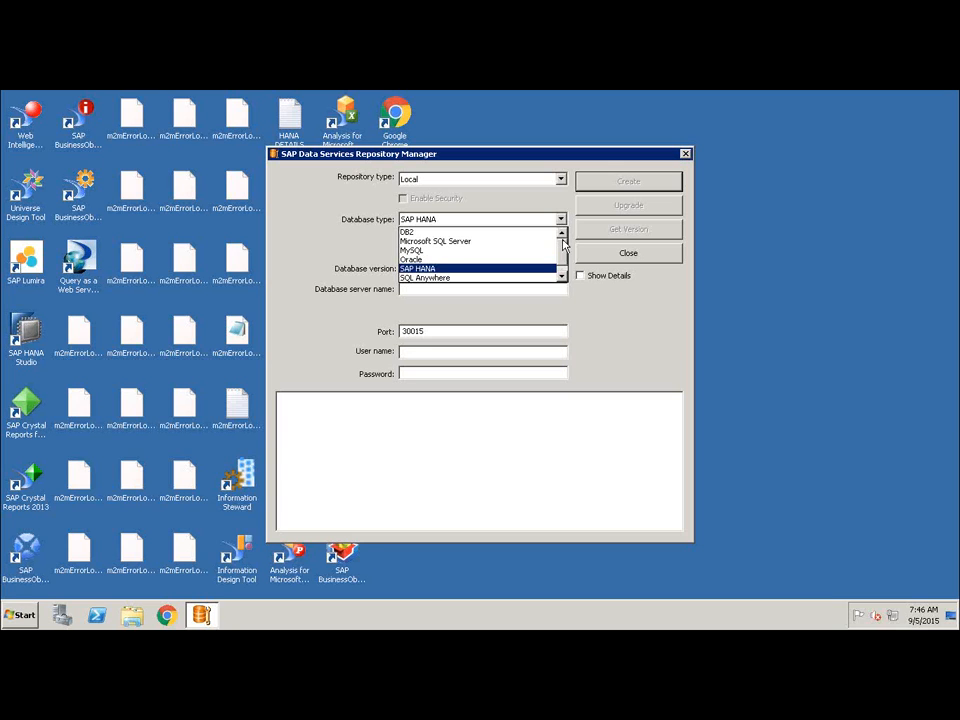
scroll(563, 268, down, 1)
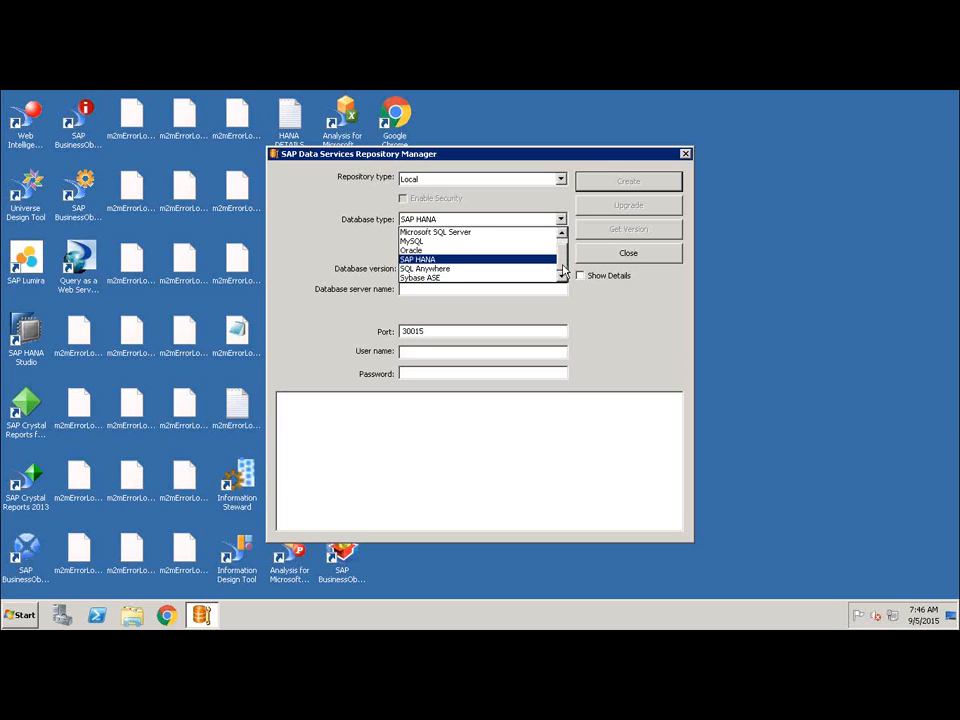
Step through the database type list from DB2 down to Sybase ASE, previewing each type's connection fields.
scroll(507, 240, up, 1)
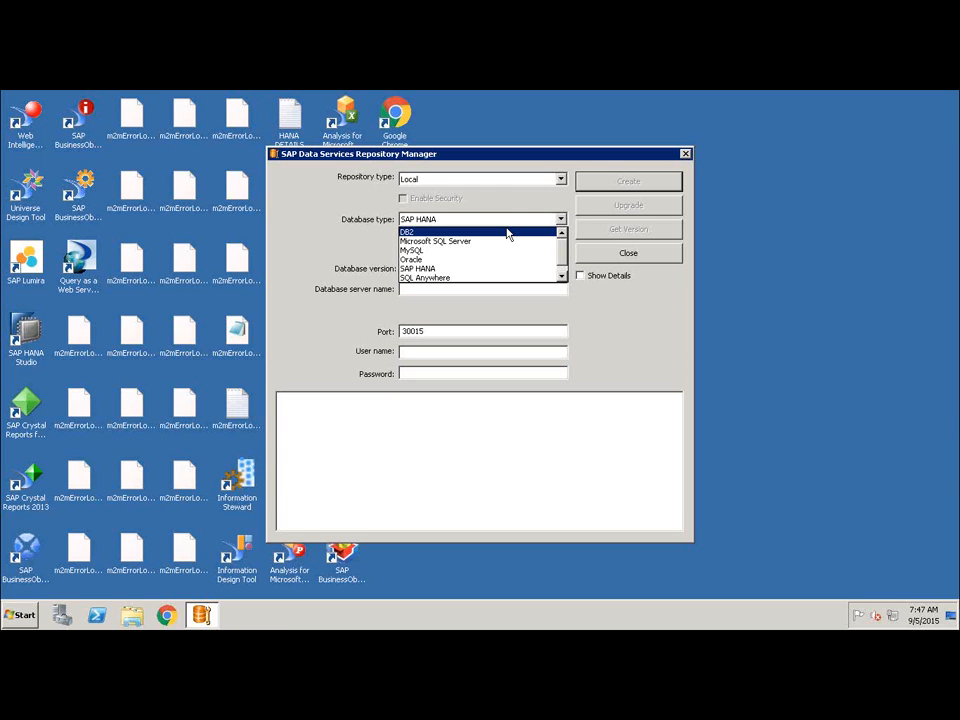
key(Down)
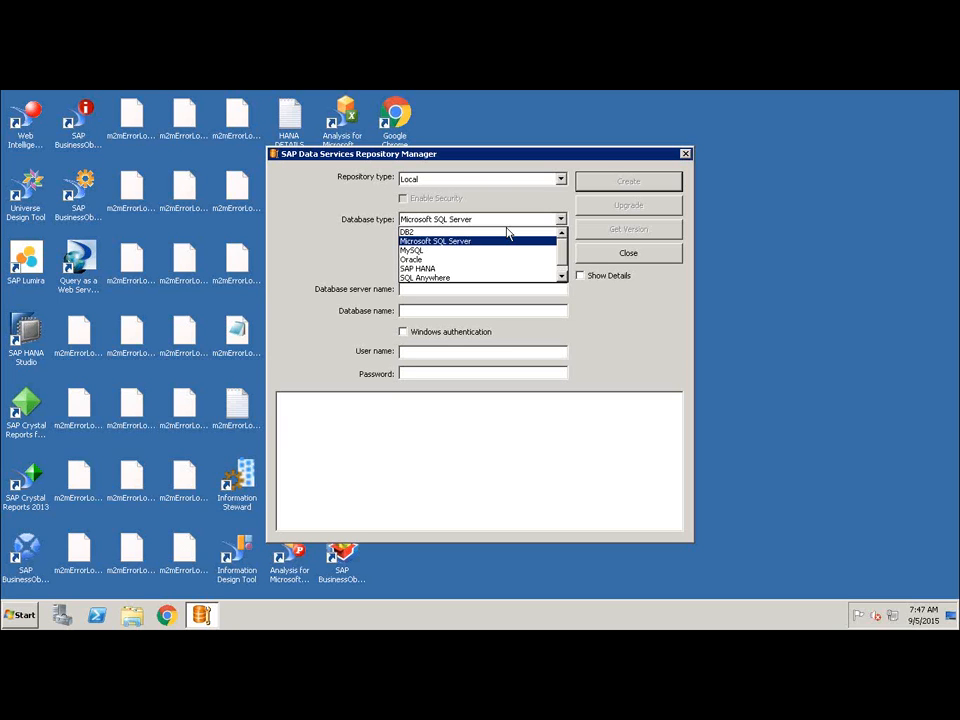
key(Down)
key(Down)
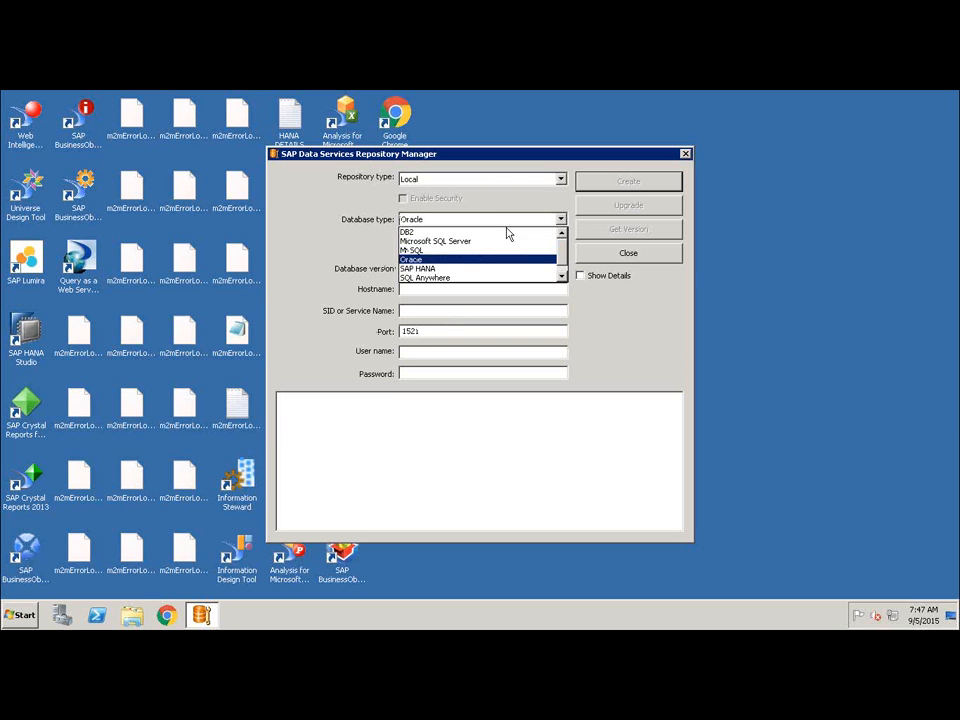
key(Down)
key(Down)
key(Down)
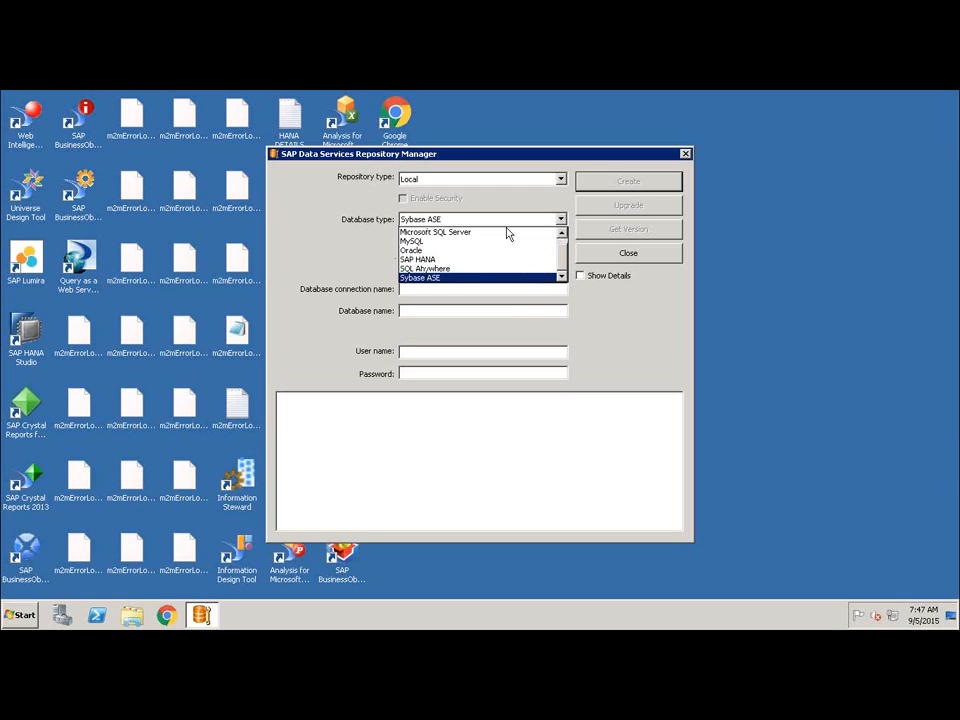
click(665, 302)
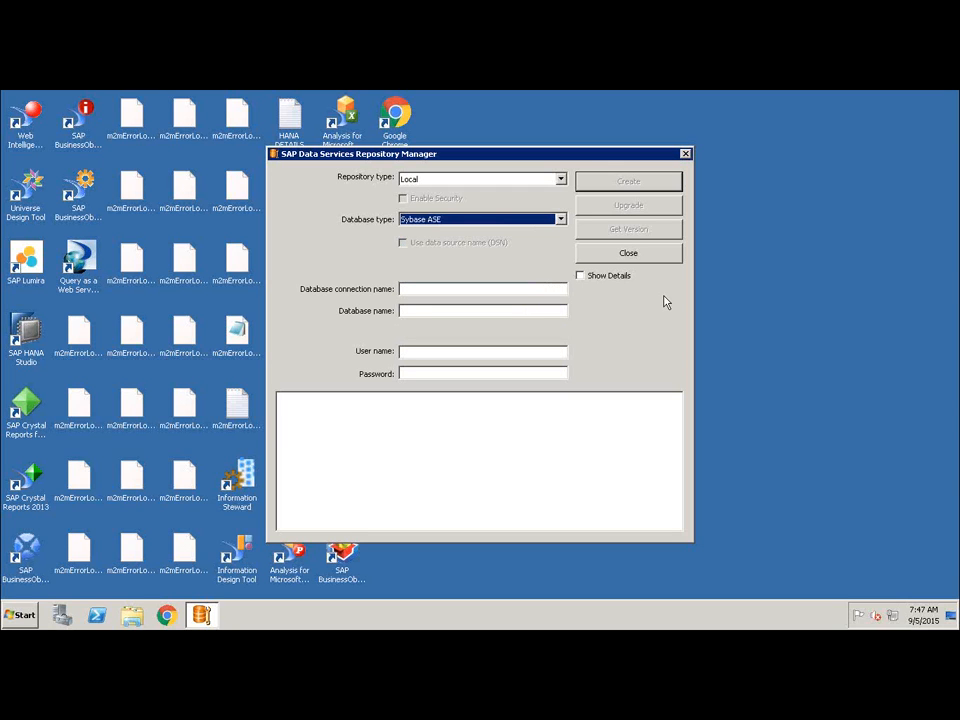
Switch the database type to SAP HANA and then Oracle, and review the Oracle version choices and connection fields.
click(561, 229)
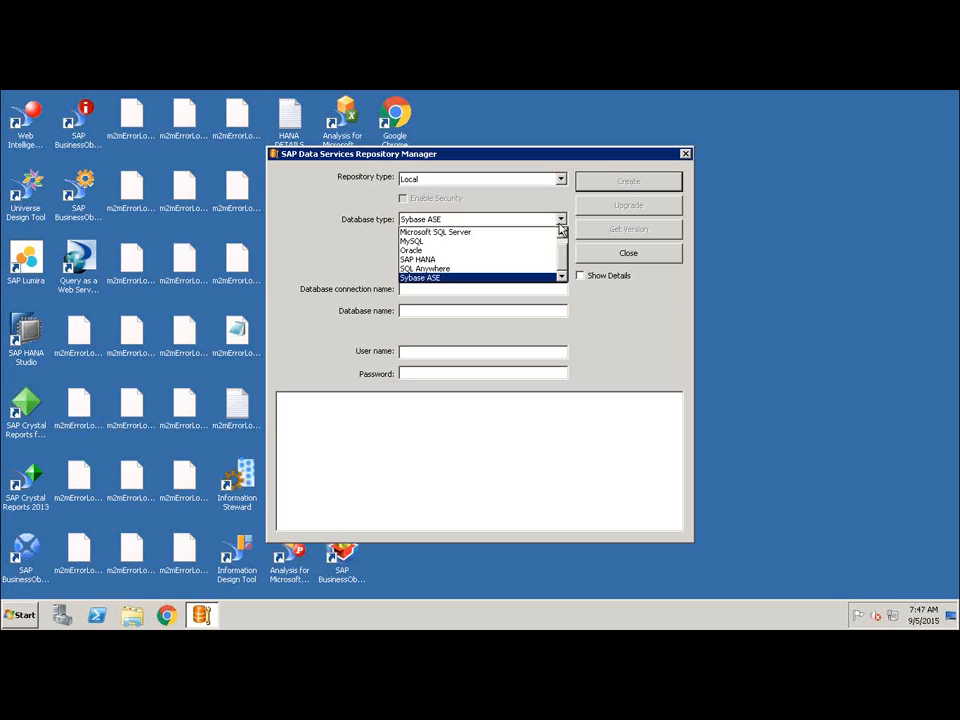
click(547, 262)
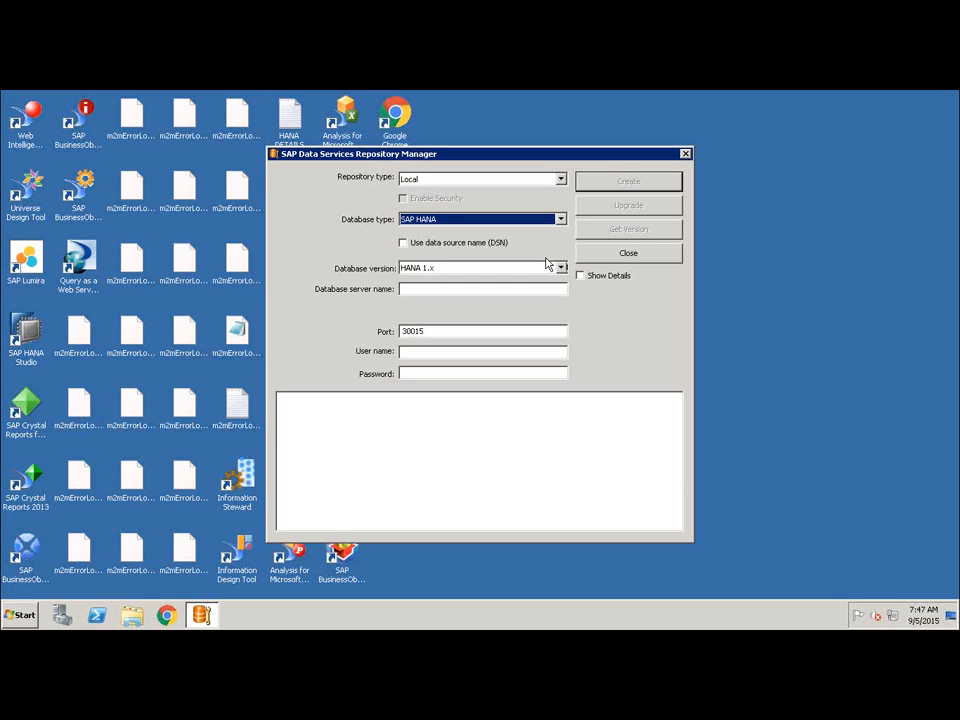
click(548, 219)
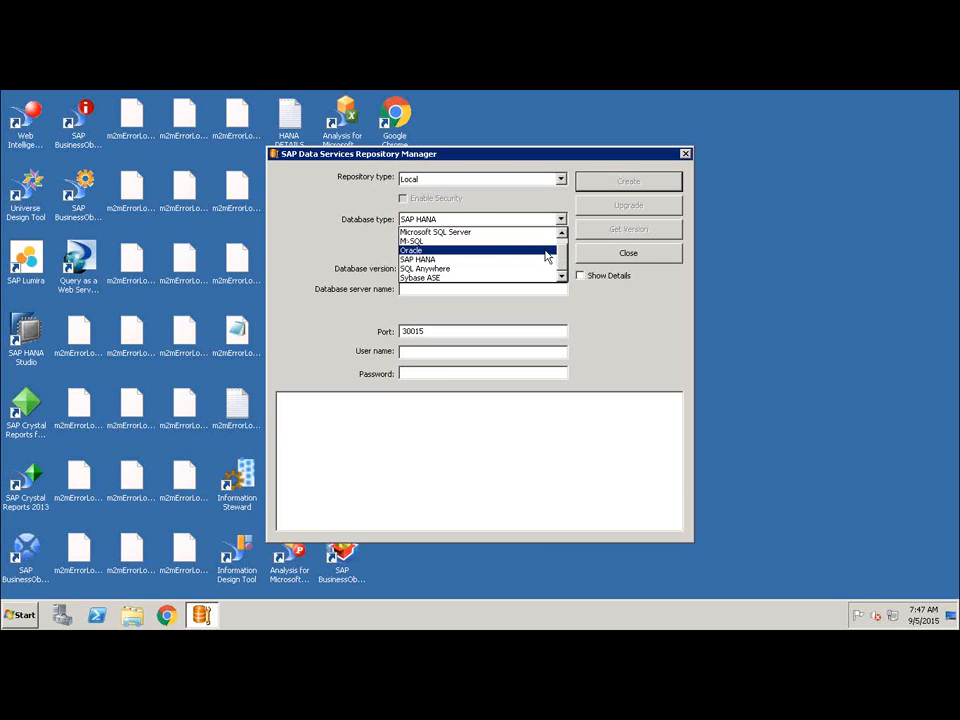
click(545, 252)
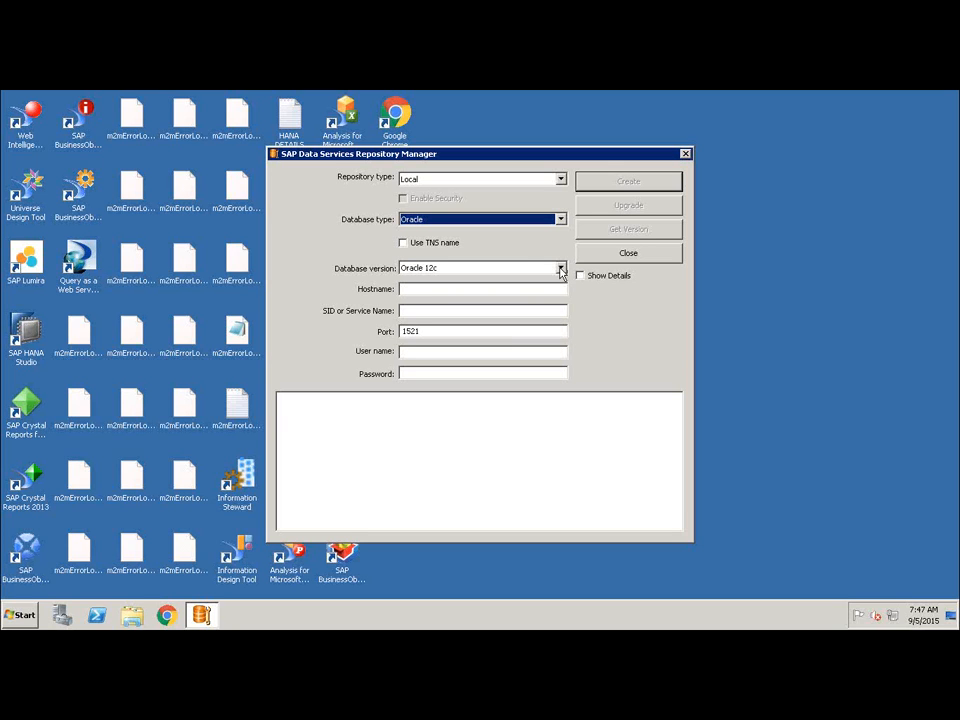
click(561, 268)
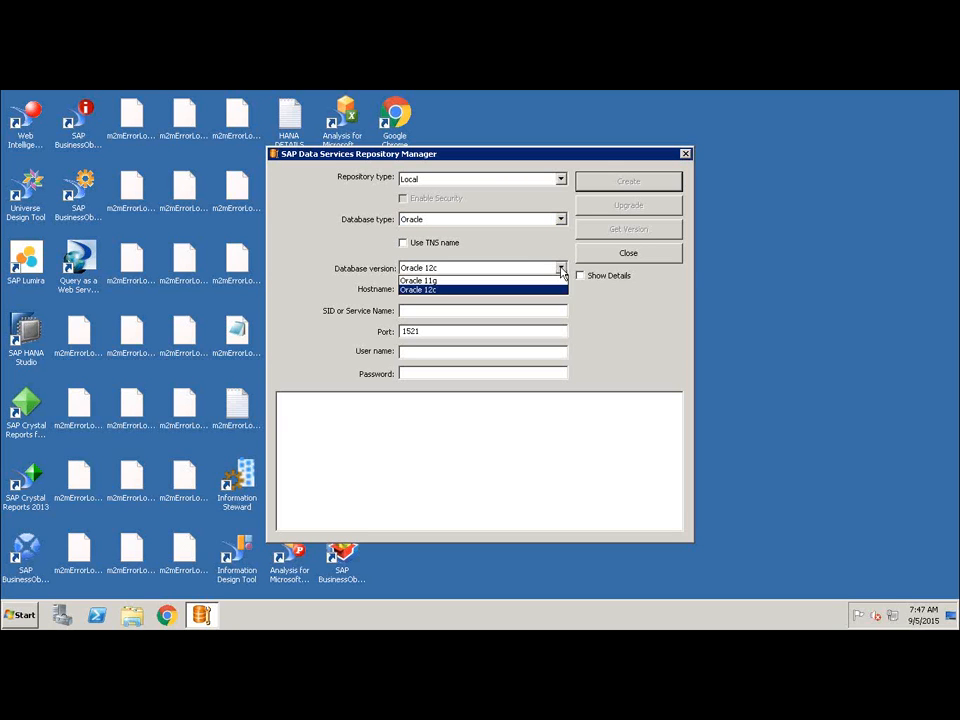
click(561, 270)
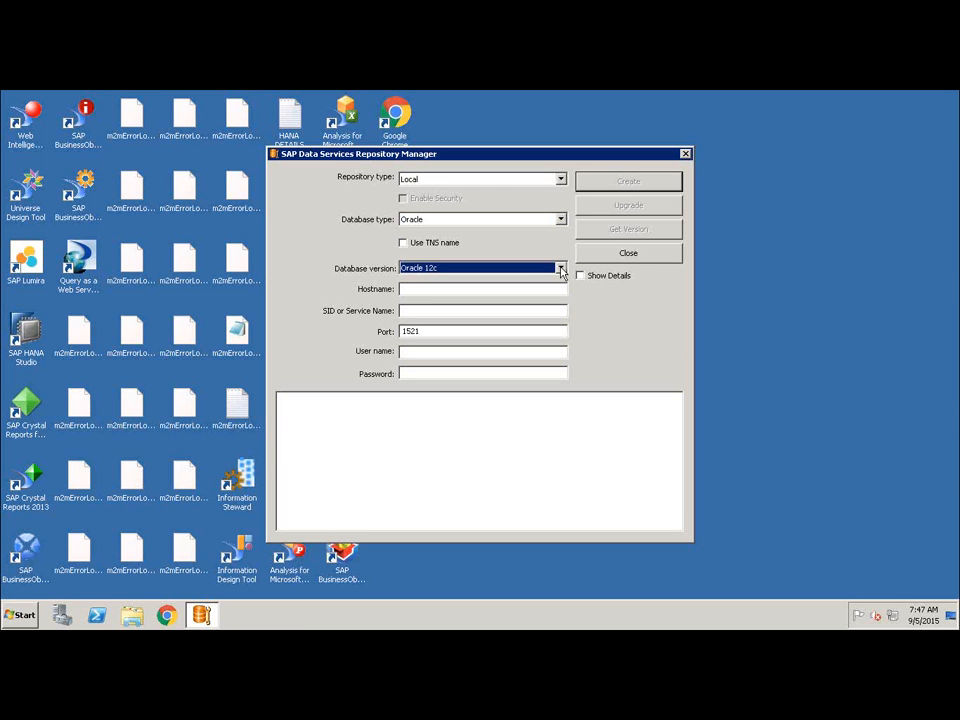
click(497, 287)
click(476, 315)
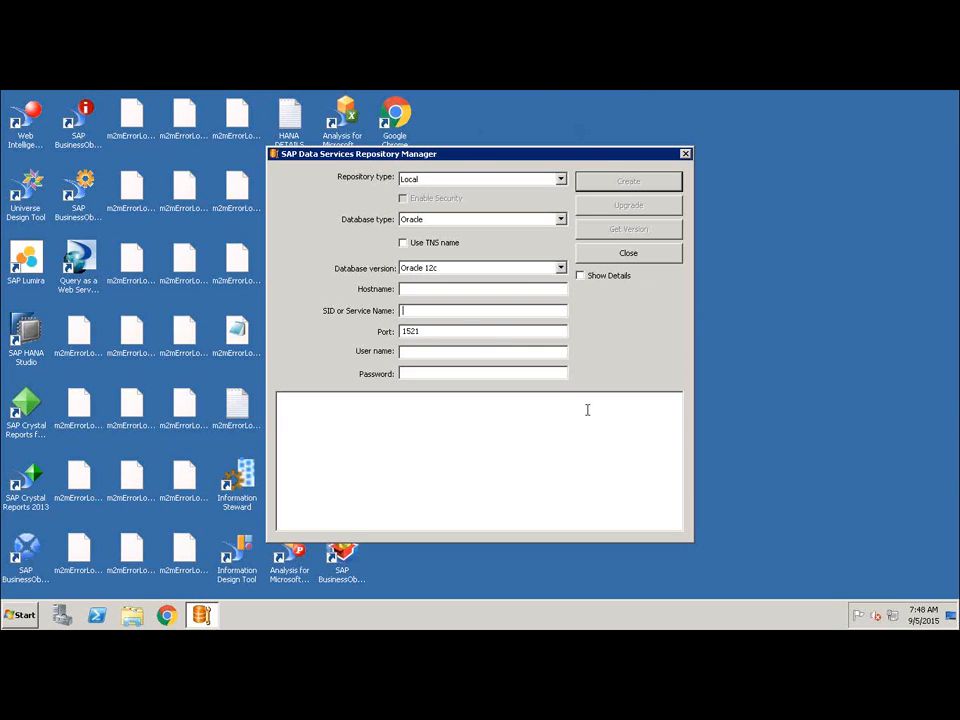
click(424, 413)
key(ctrl+2)
mouse_move(381, 431)
mouse_down()
mouse_move(416, 474)
mouse_move(386, 465)
mouse_up()
drag(490, 405, 510, 485)
drag(433, 424, 512, 403)
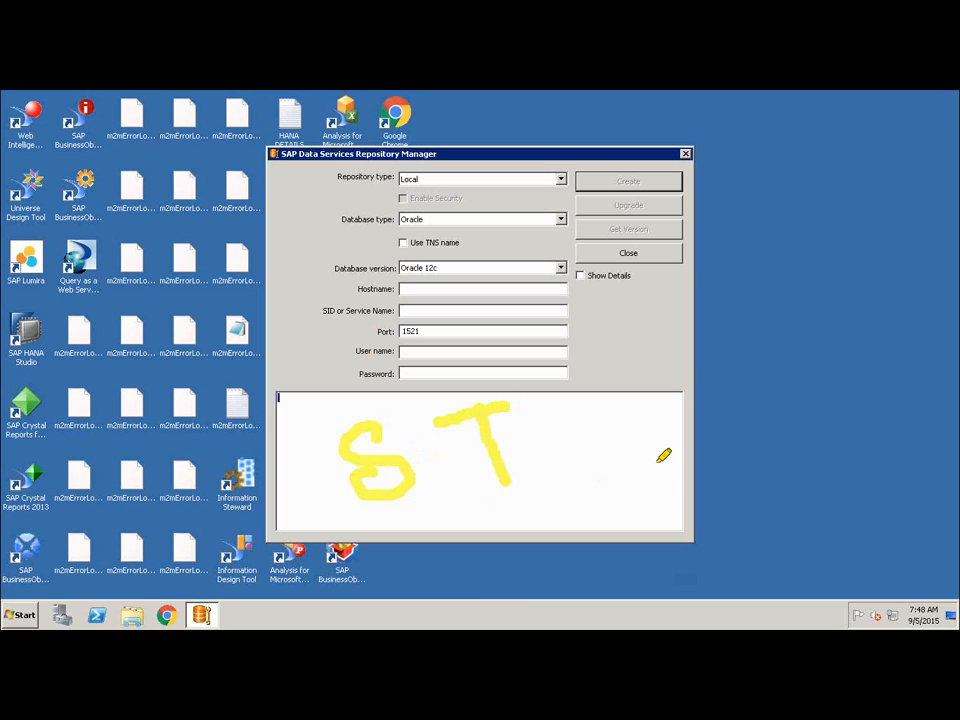
click(740, 594)
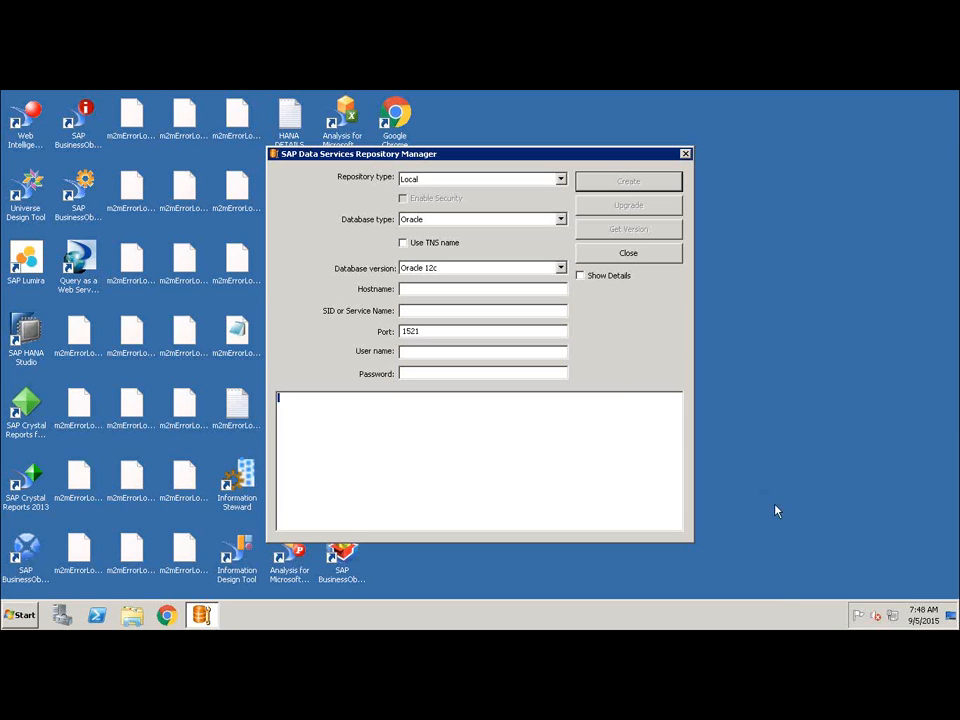
Close the Repository Manager and open the Data Services Server Manager from the SAP Data Services 4.2 program group.
click(686, 156)
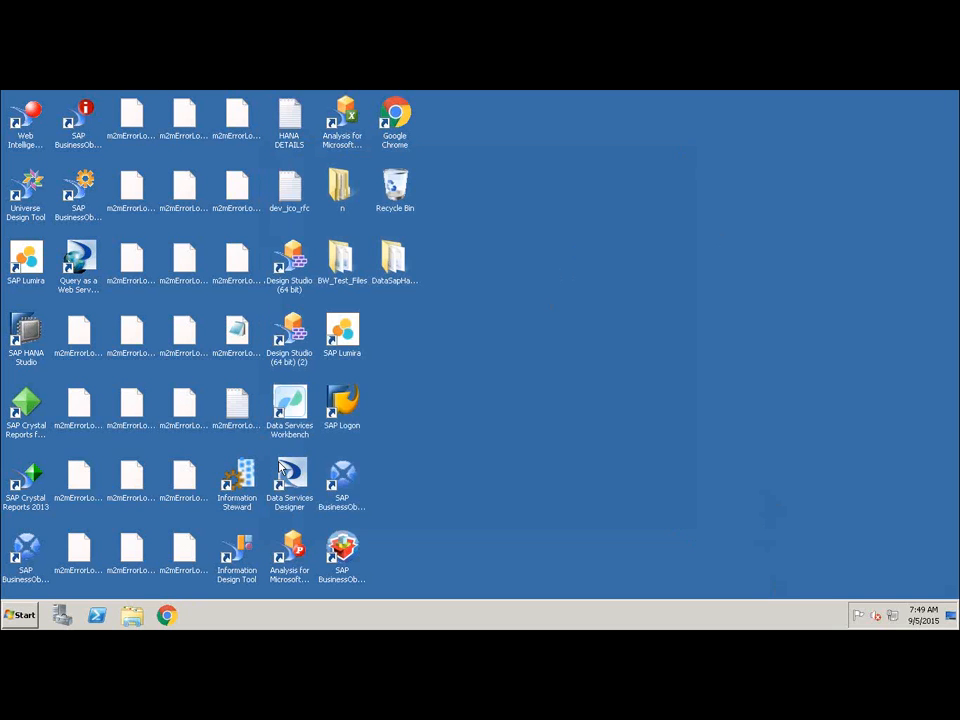
click(20, 615)
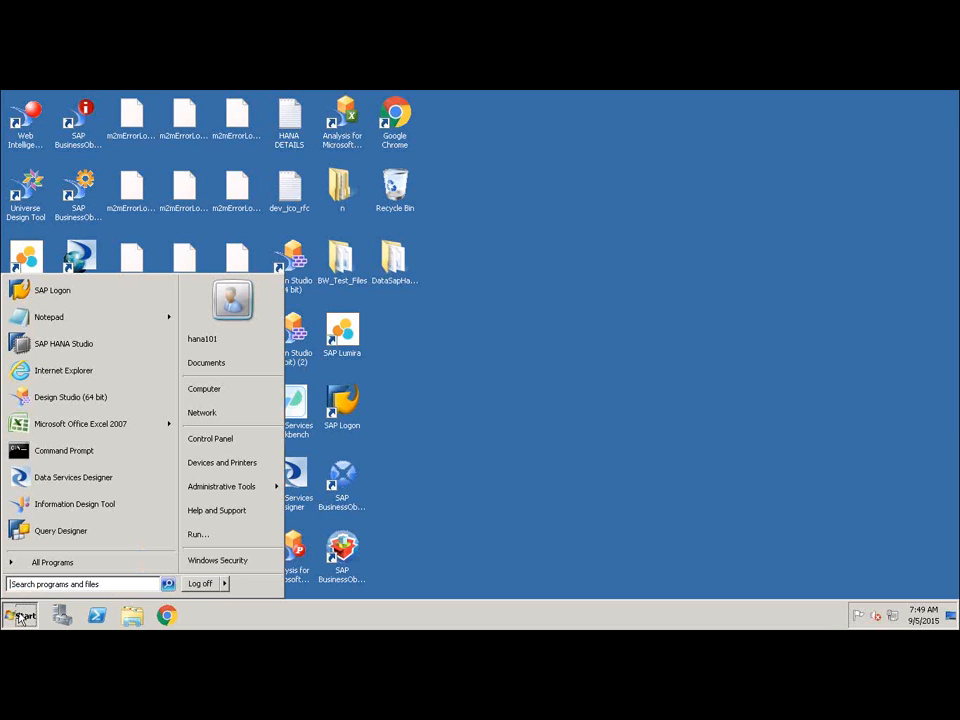
click(48, 565)
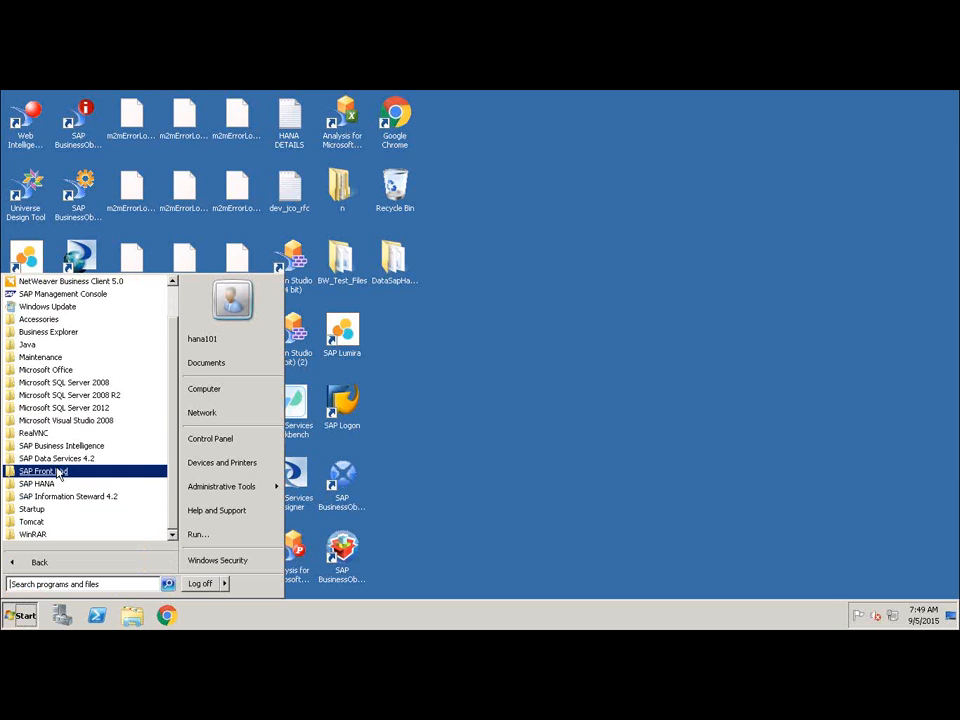
click(57, 460)
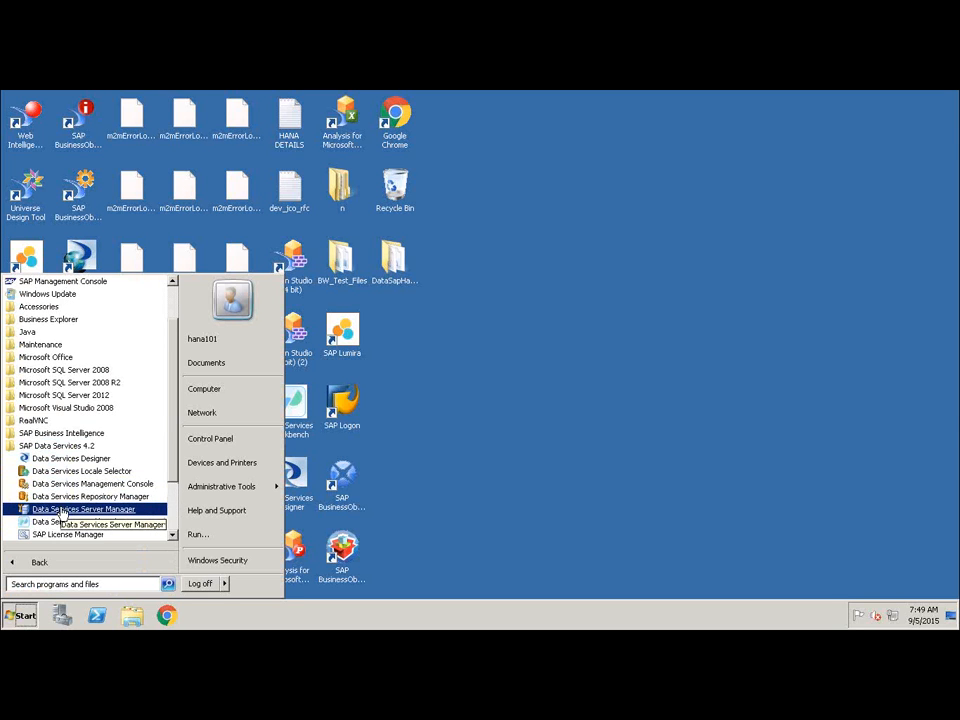
click(60, 511)
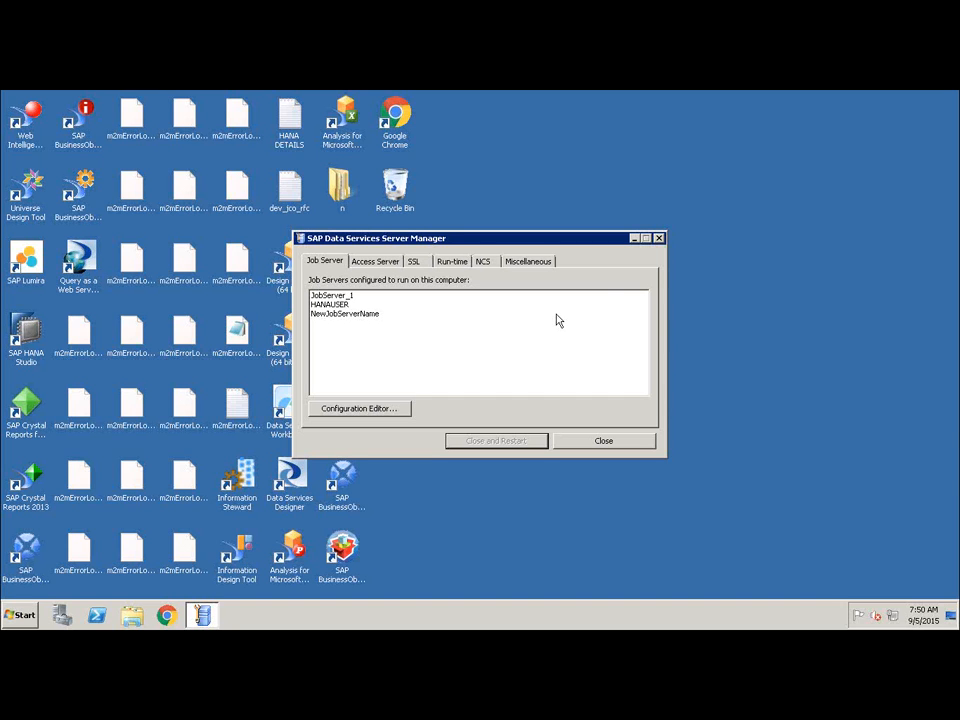
Close the Server Manager and launch the Data Services Designer from the SAP Data Services 4.2 program group.
click(659, 239)
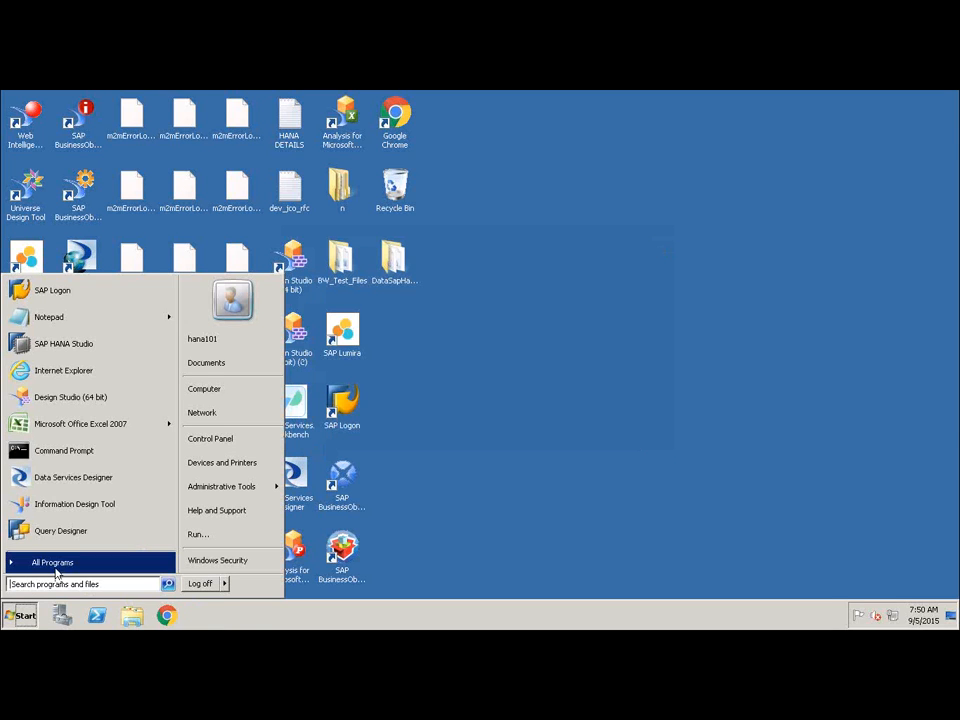
click(57, 562)
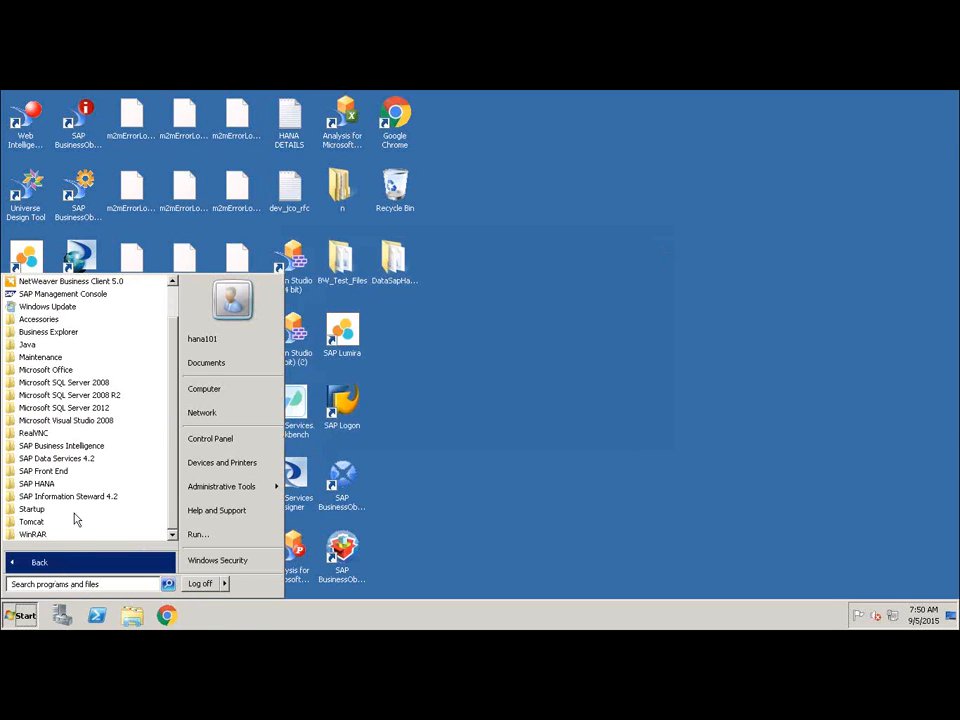
click(80, 458)
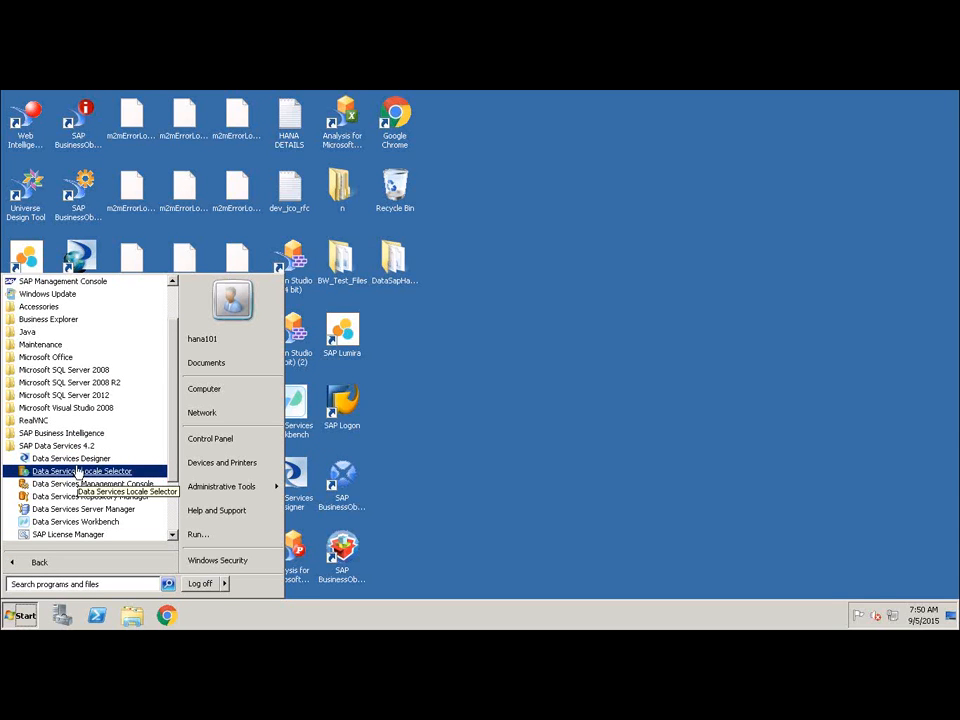
click(75, 460)
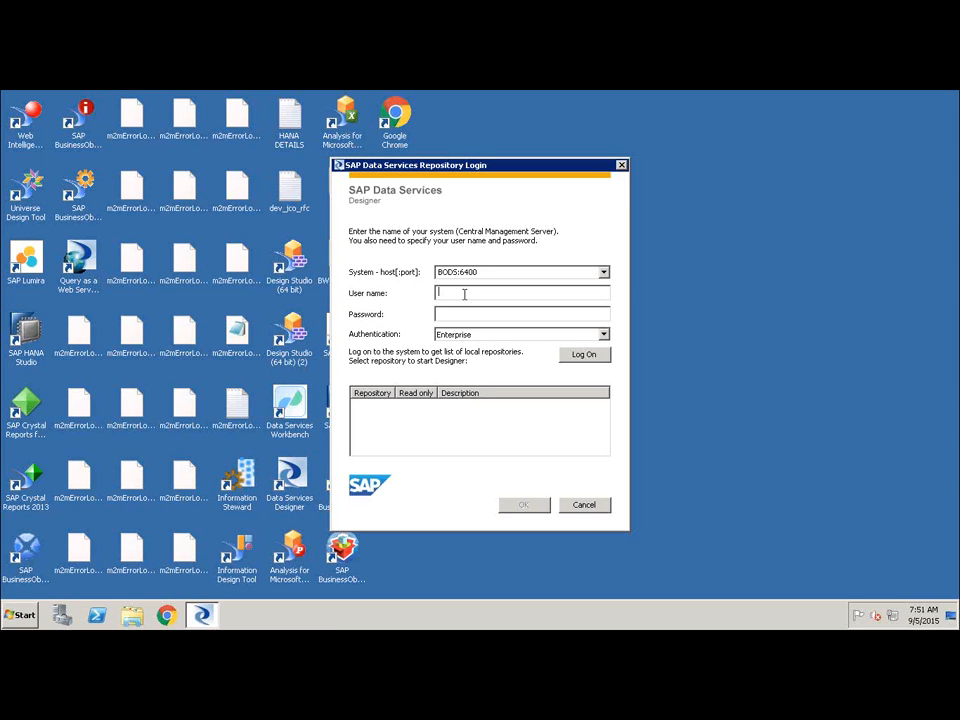
Log on to the Designer as hanauser with the account password and open the HANAUSER repository.
text(hanauser)
key(Tab)
text(***********)
click(571, 356)
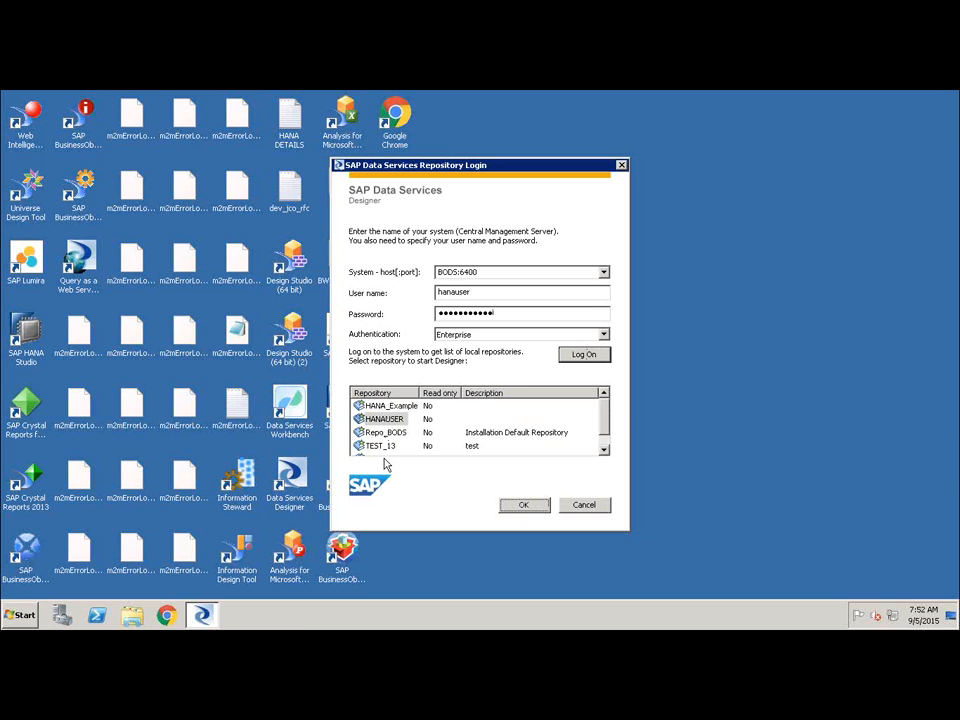
click(385, 419)
click(518, 505)
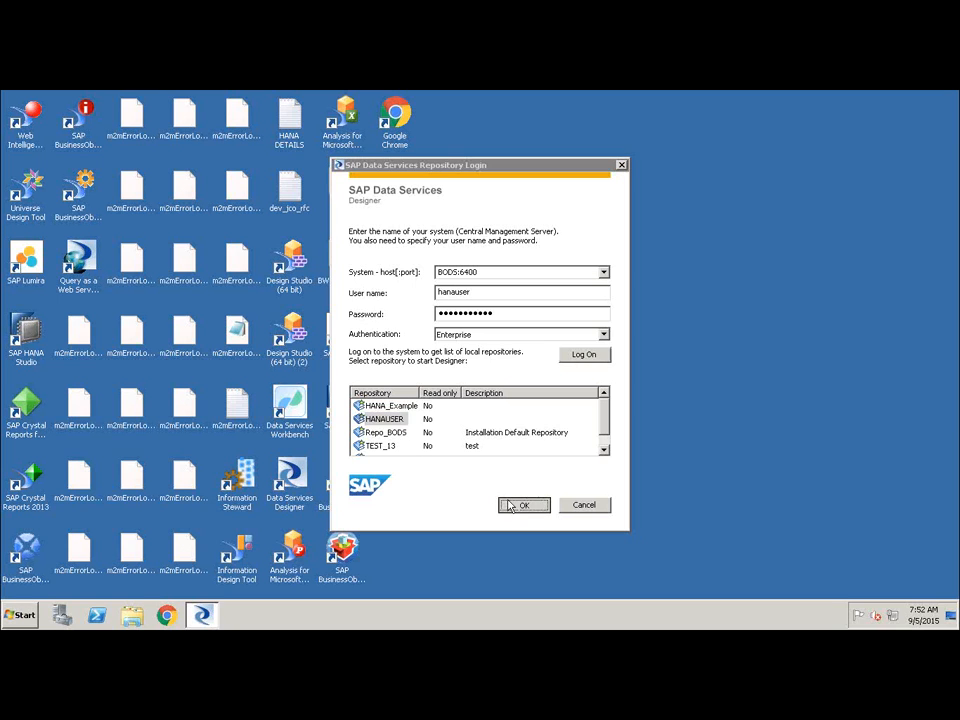
click(491, 419)
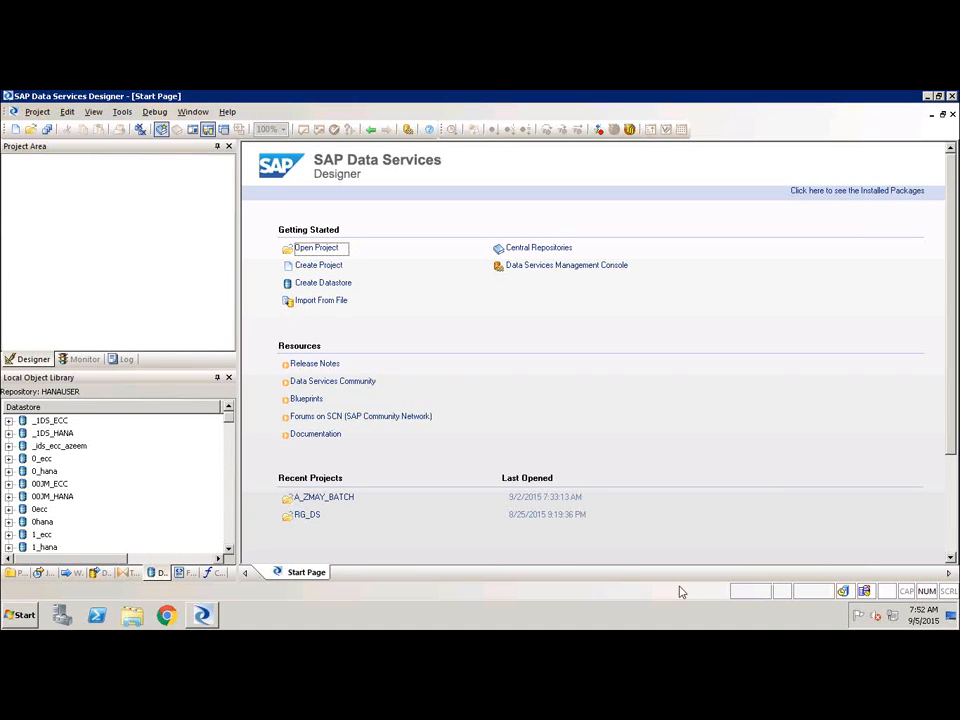
mouse_move(180, 210)
mouse_down()
mouse_move(47, 253)
mouse_move(188, 247)
mouse_move(174, 212)
mouse_up()
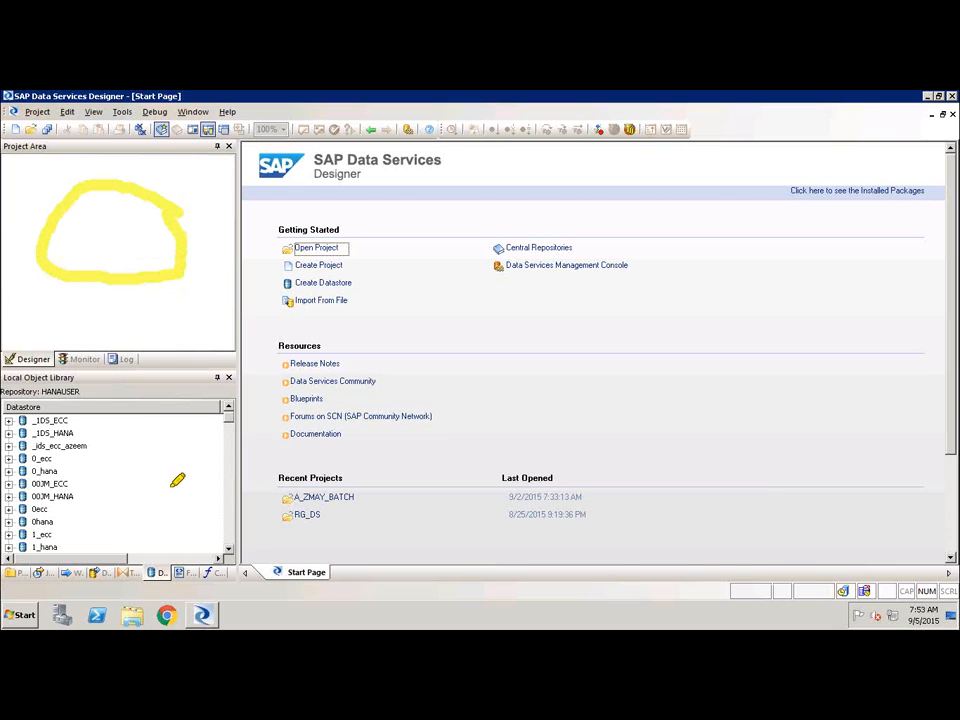
mouse_move(176, 485)
mouse_down()
mouse_move(158, 413)
mouse_move(45, 505)
mouse_move(150, 520)
mouse_move(178, 440)
mouse_up()
mouse_move(402, 433)
mouse_down()
mouse_move(461, 240)
mouse_move(645, 171)
mouse_move(820, 364)
mouse_move(403, 414)
mouse_up()
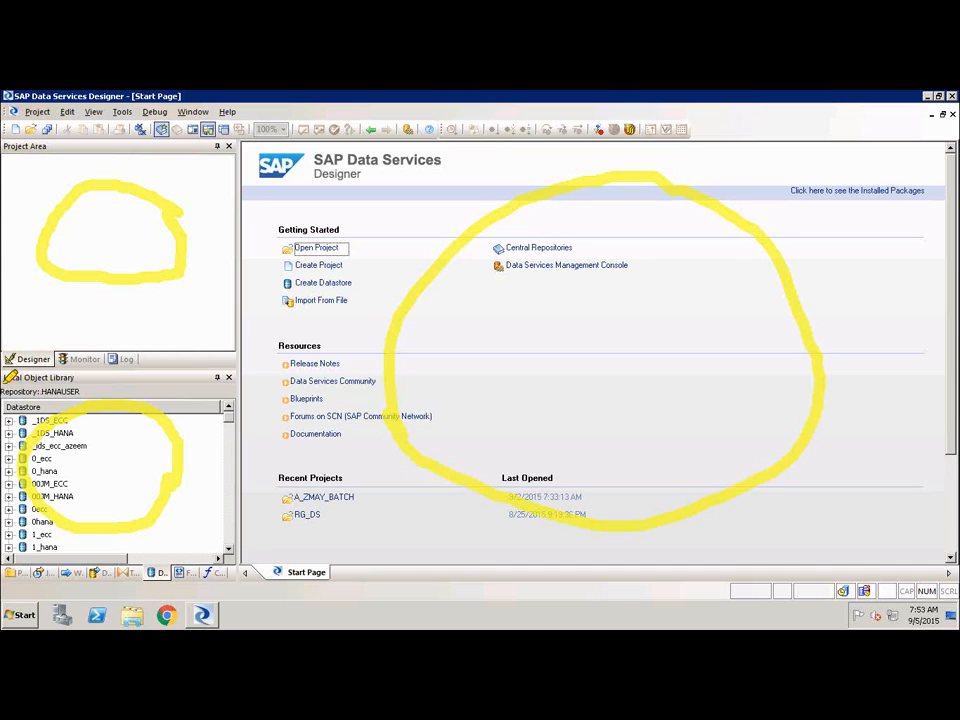
drag(4, 372, 75, 377)
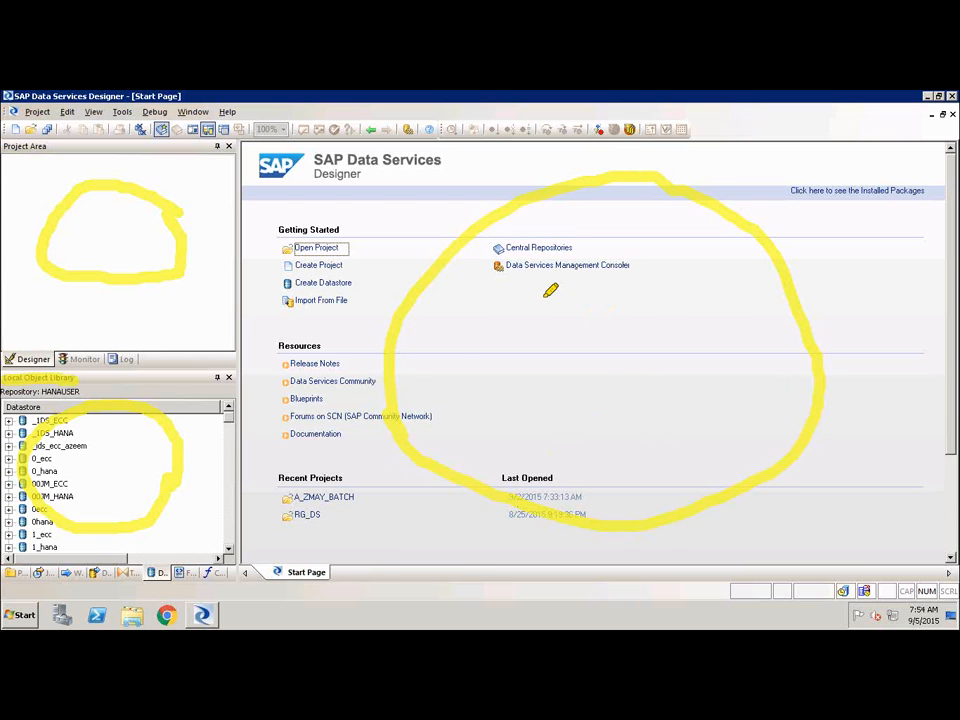
click(741, 592)
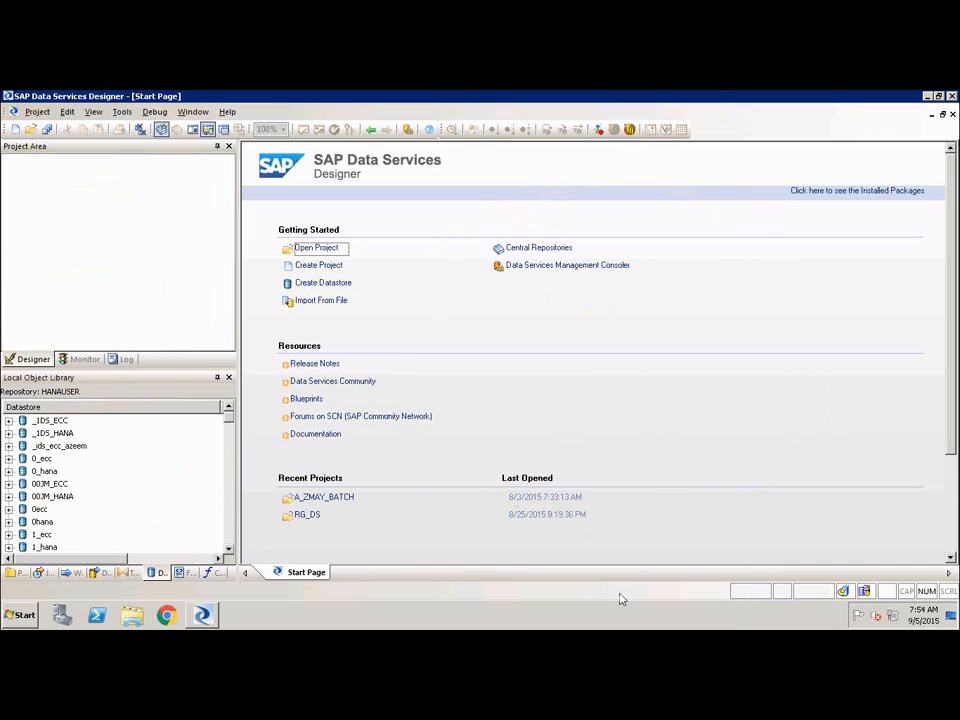
Open the 2demo project from the local object library's project list and collapse it in the project area.
click(40, 573)
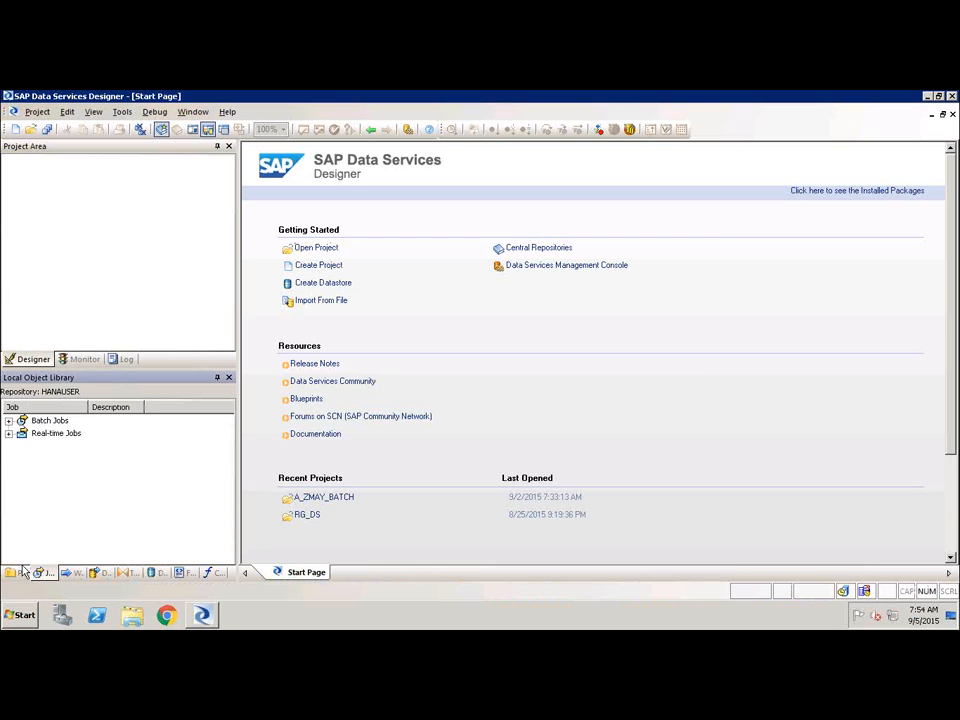
click(15, 573)
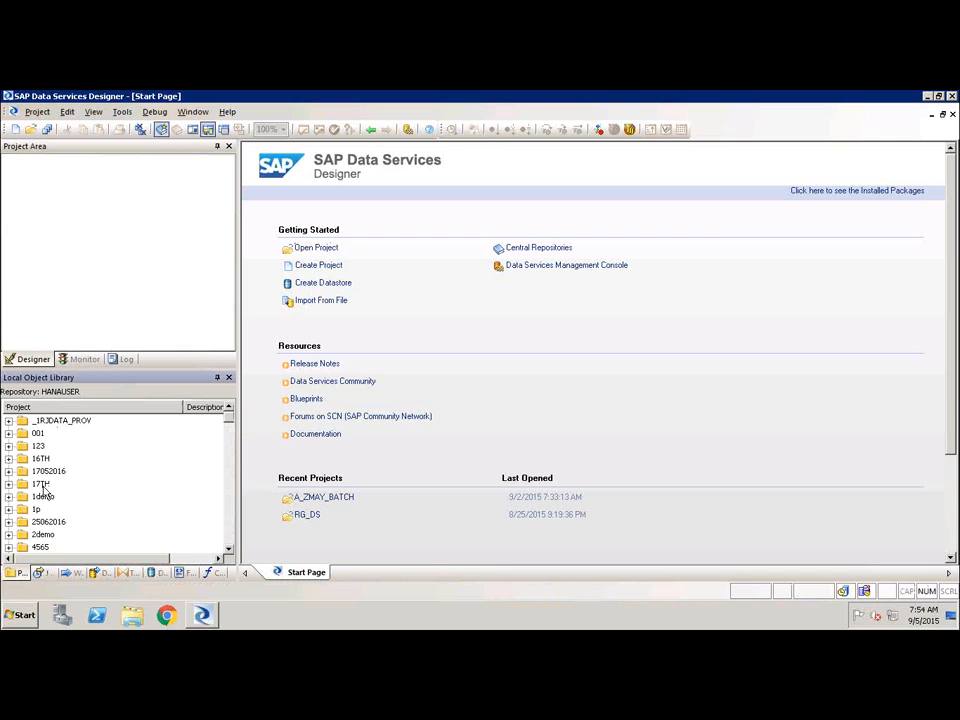
click(43, 536)
right_click(43, 536)
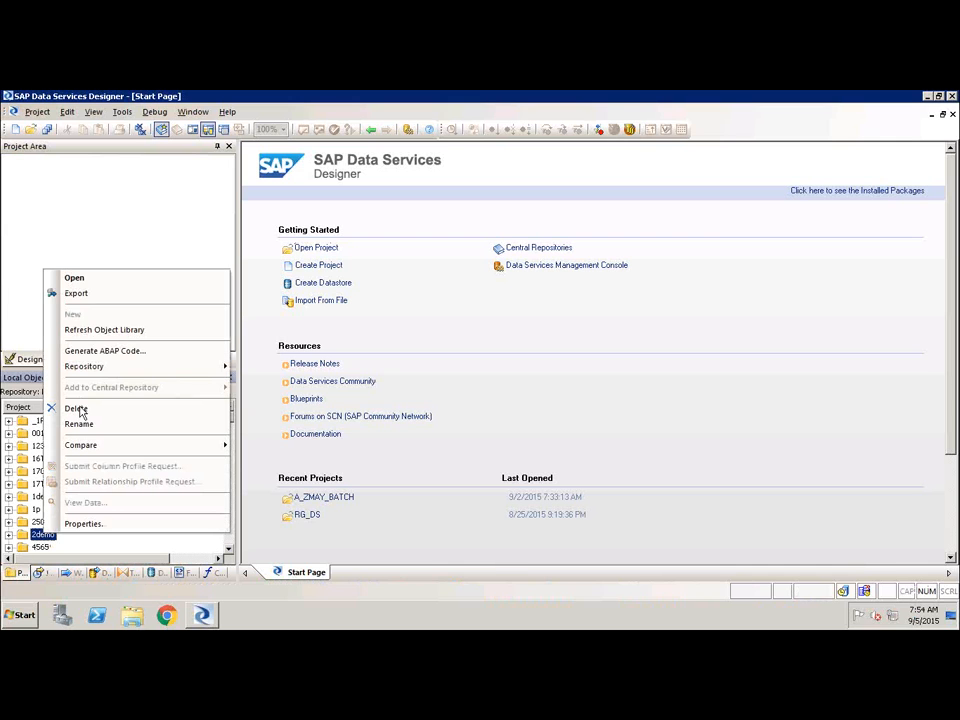
click(98, 276)
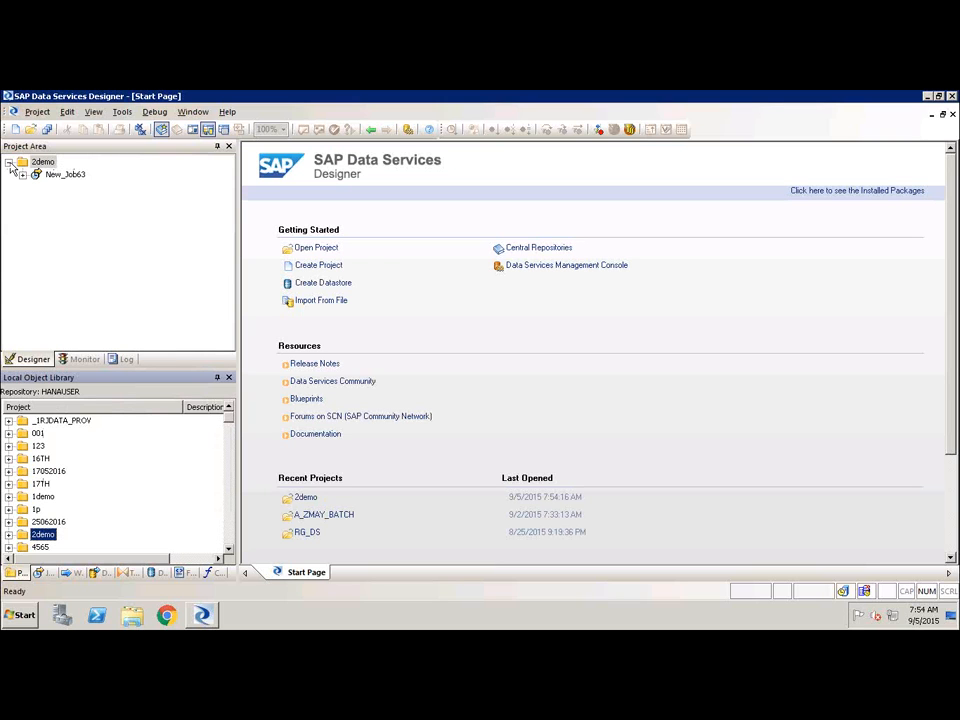
click(9, 162)
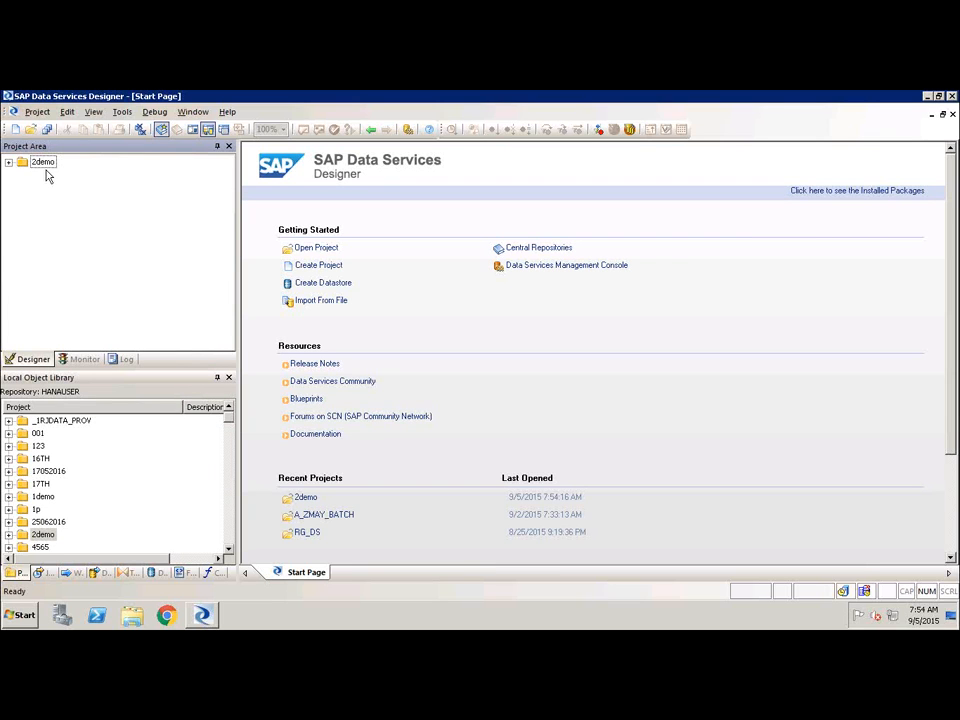
Expand the 2demo project and open the New_Job63 job in the workspace, checking its context menu options.
click(9, 163)
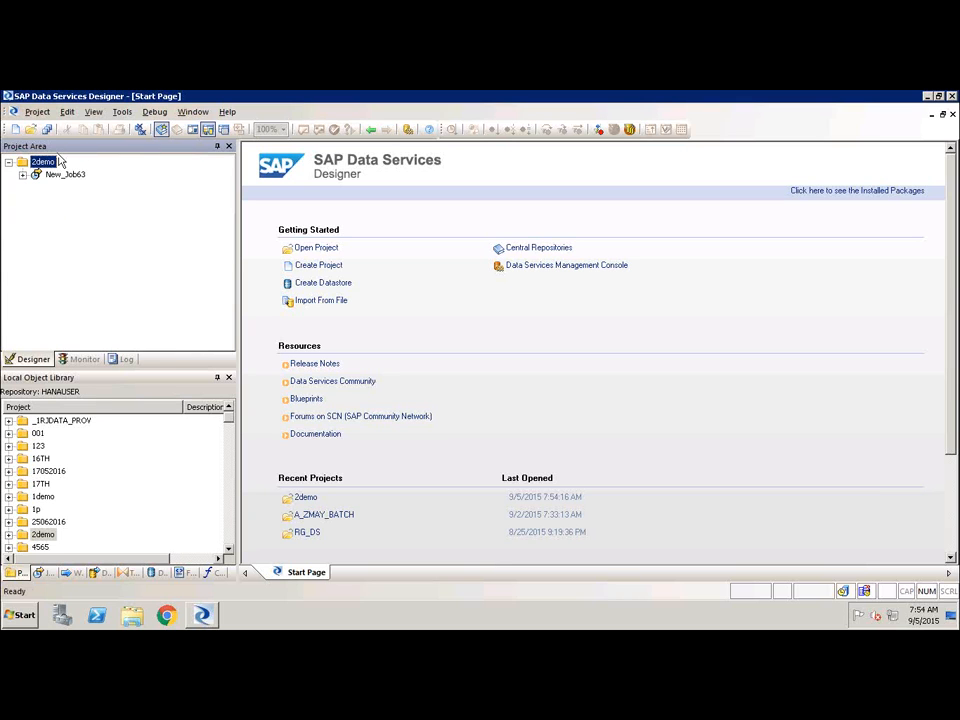
right_click(53, 165)
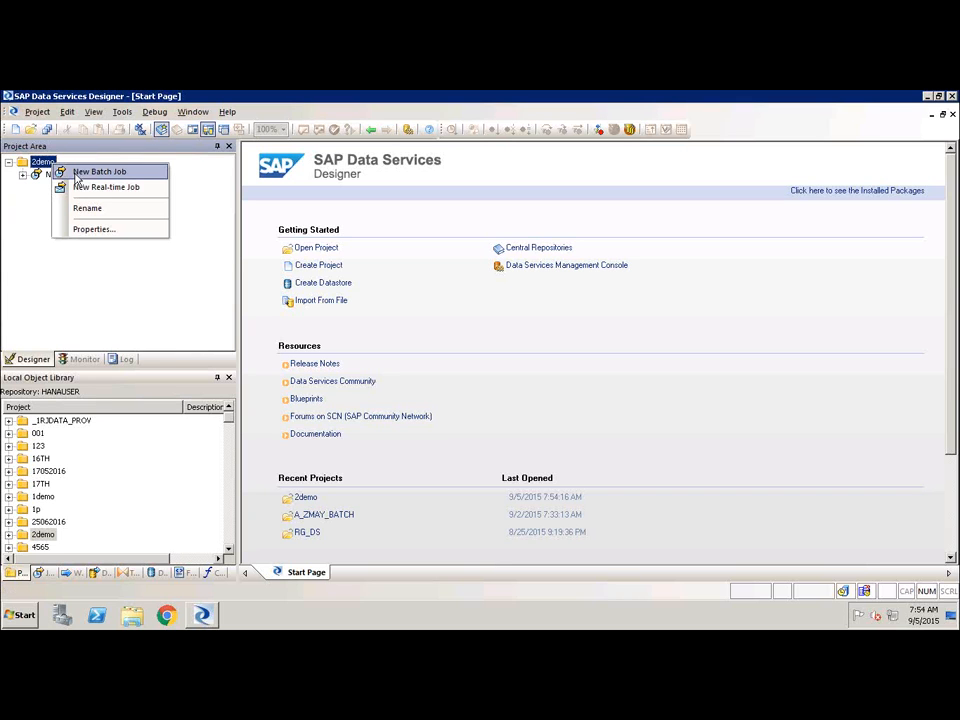
click(41, 217)
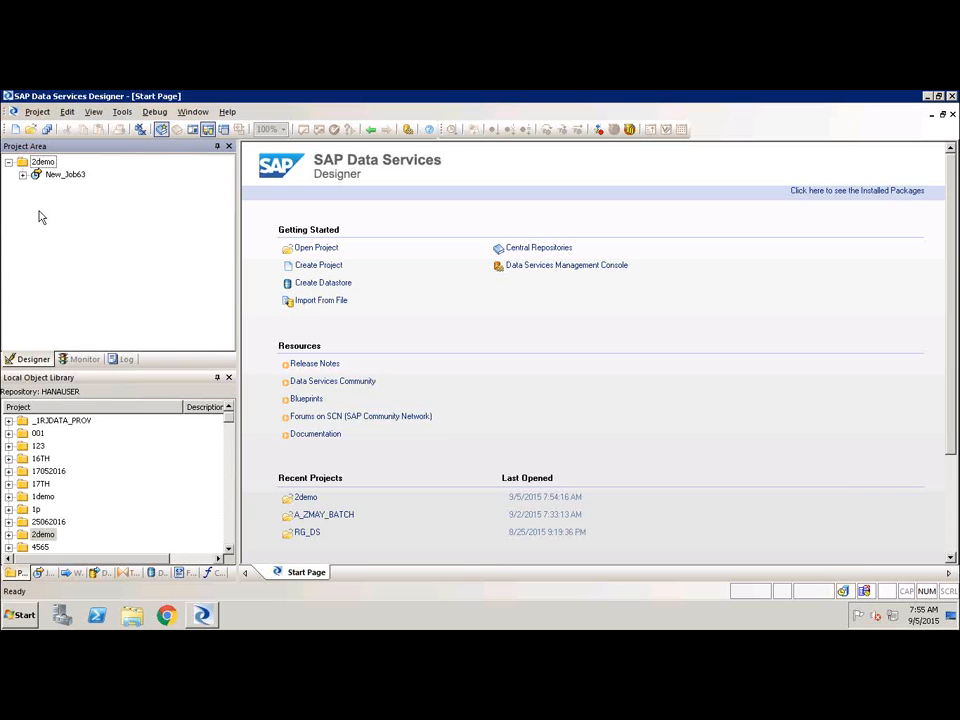
click(22, 174)
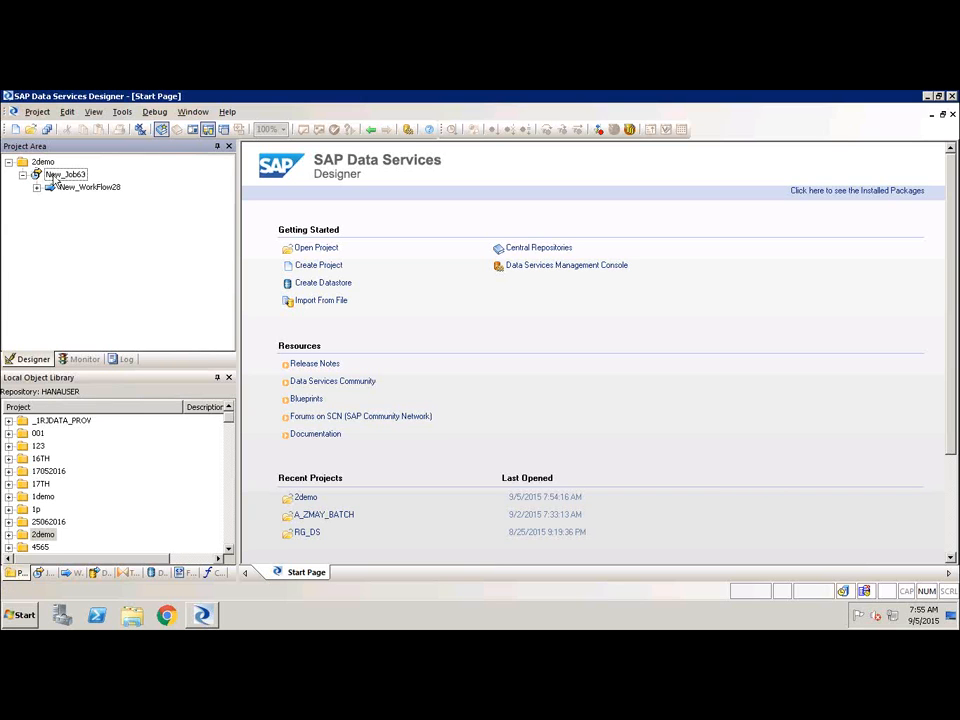
click(62, 175)
right_click(60, 178)
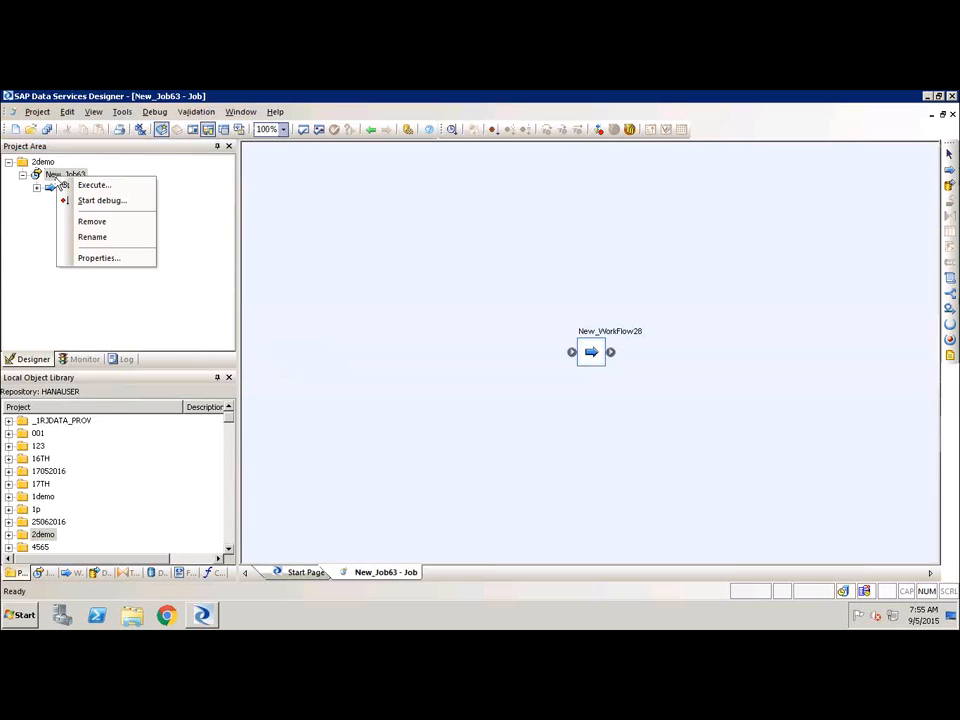
click(21, 250)
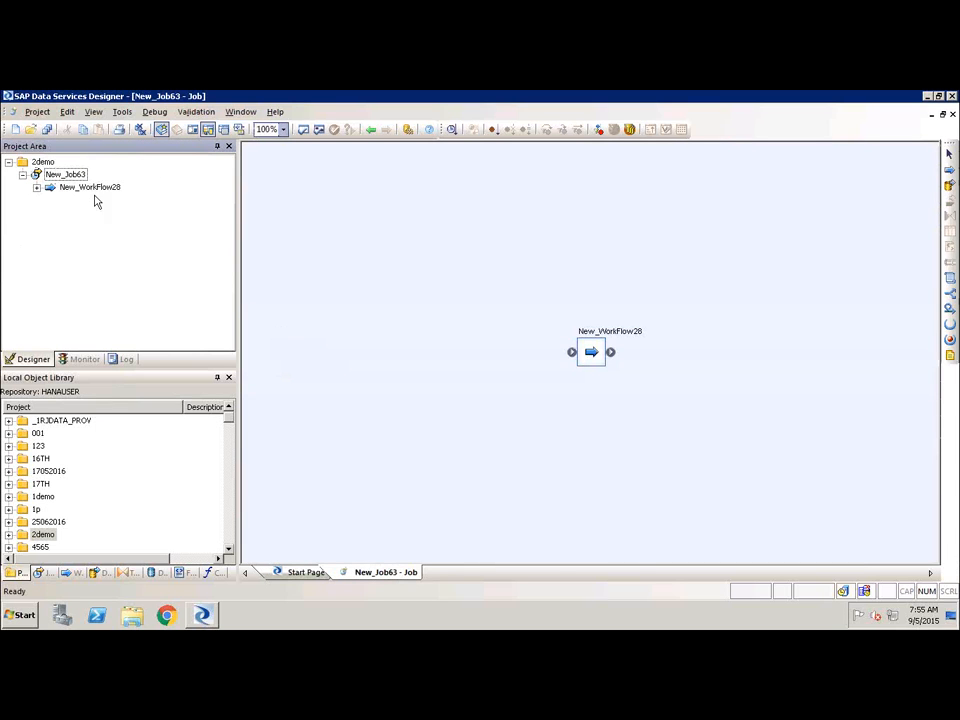
Open the New_WorkFlow28 work flow and its New_DataFlow336 data flow to view the MARD-to-MARA mapping.
click(111, 188)
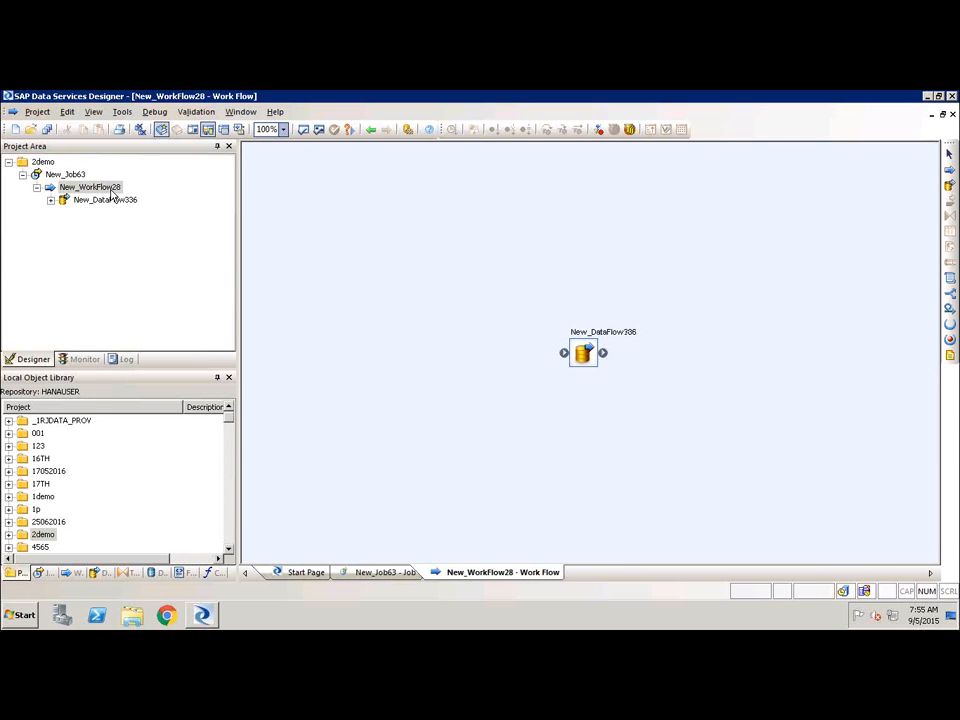
click(50, 201)
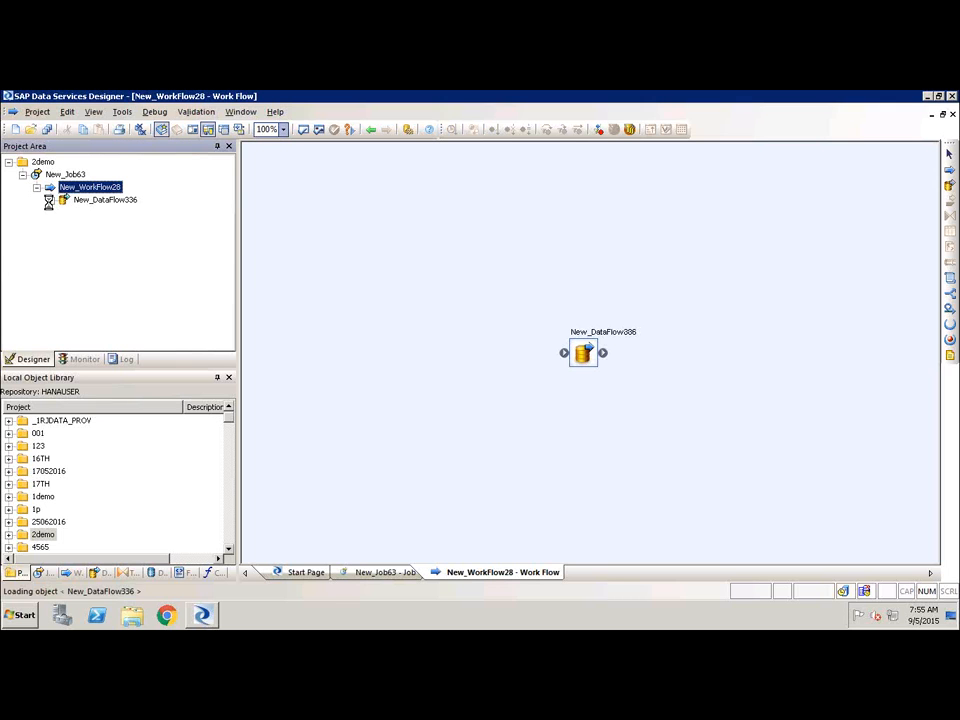
click(88, 200)
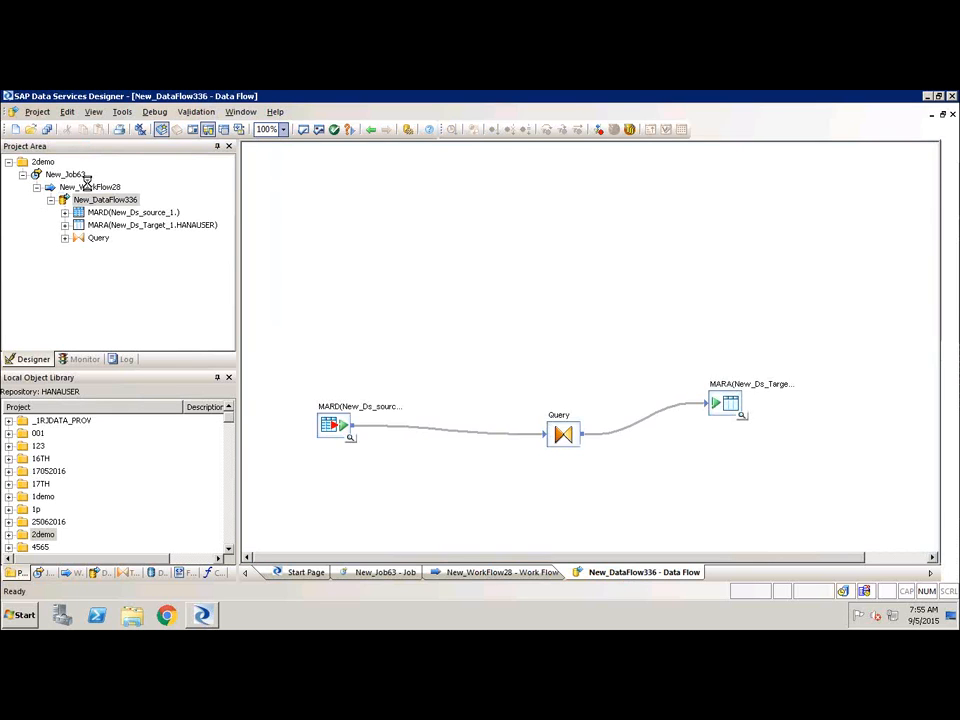
click(88, 187)
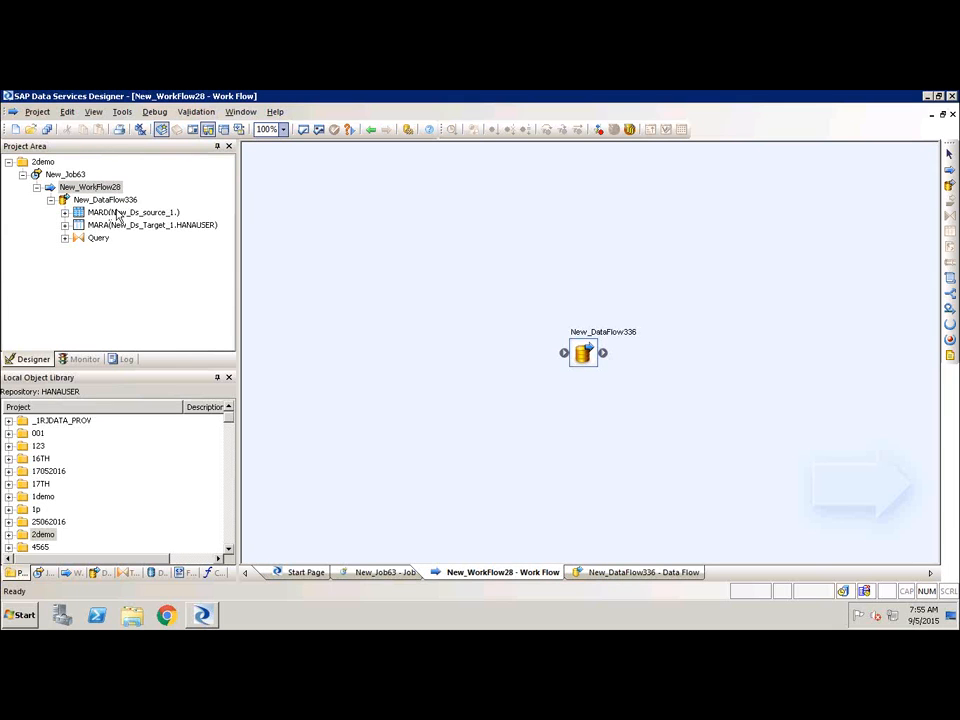
click(115, 200)
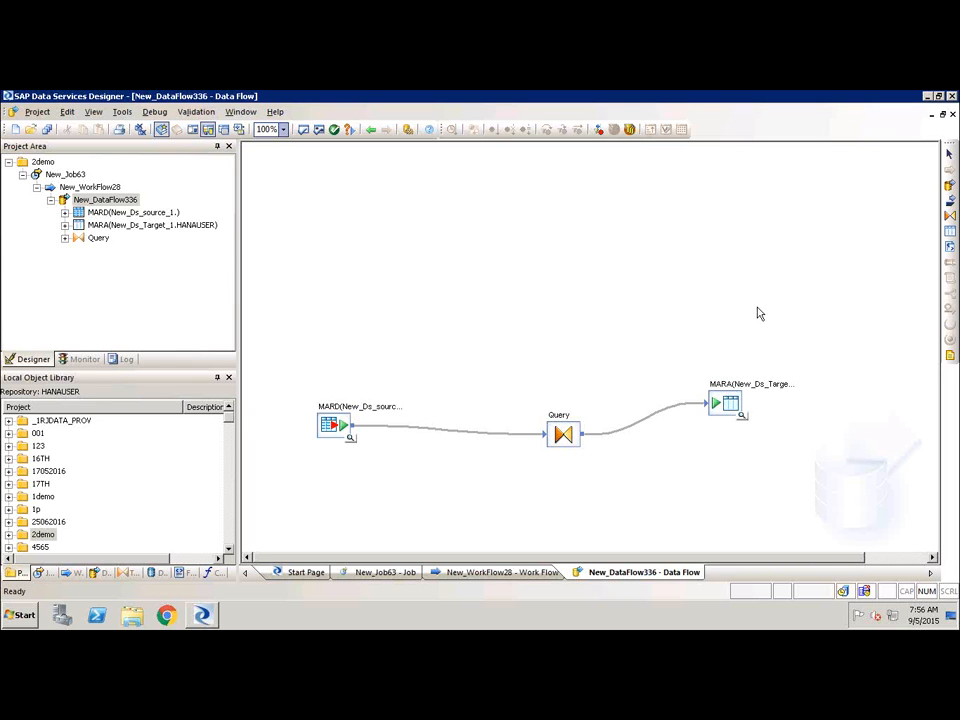
Browse the Data Integrator, Data Quality and Platform transform categories, then the datastores list in the local object library.
click(128, 574)
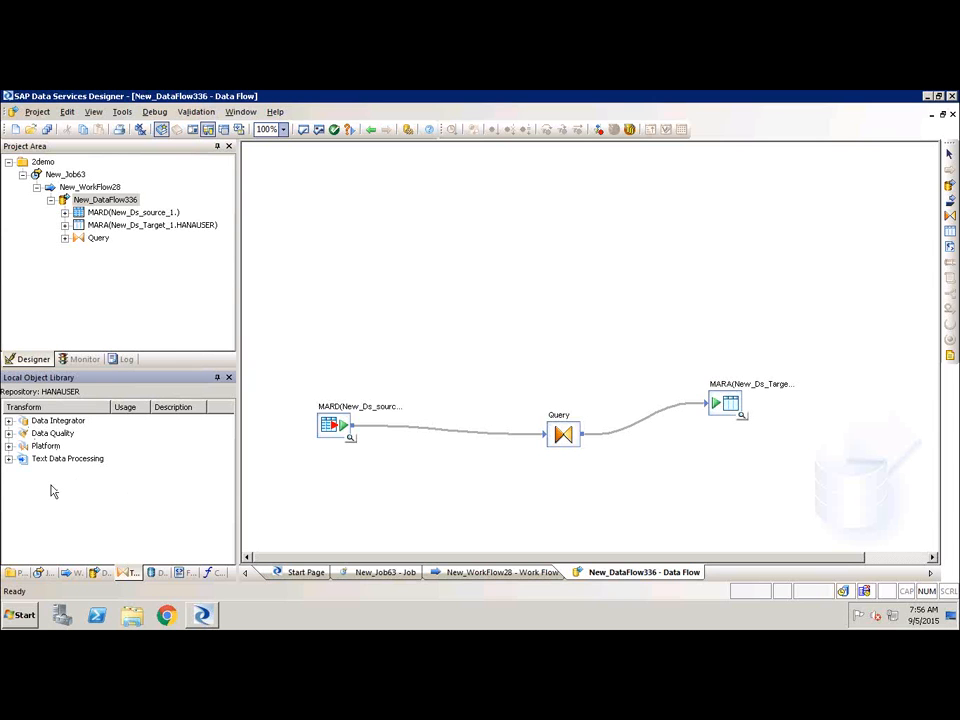
click(8, 421)
click(8, 421)
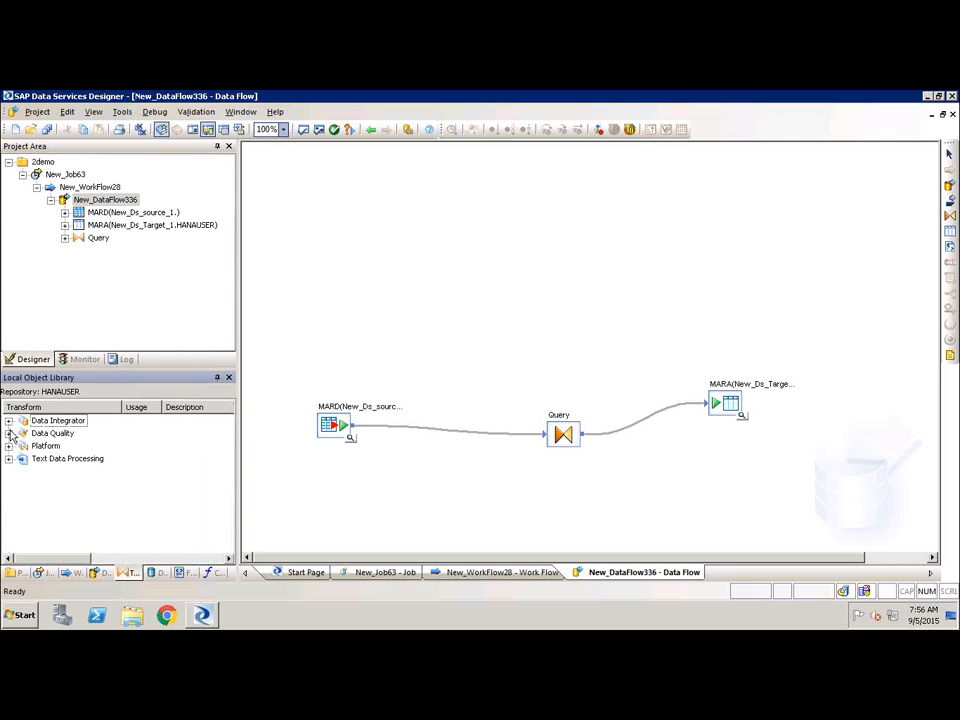
click(8, 434)
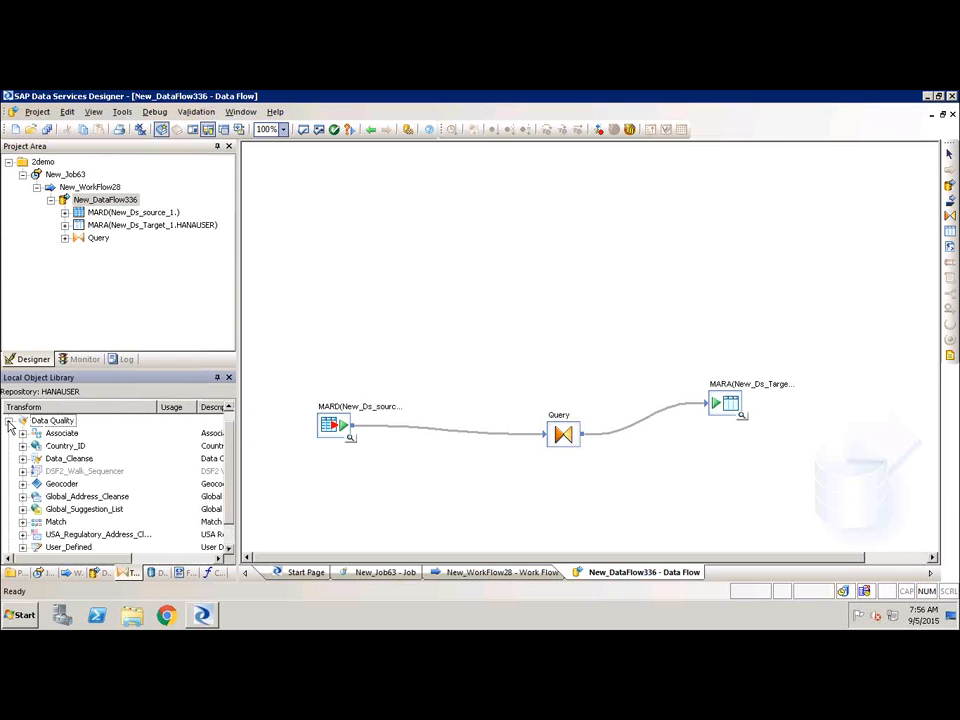
click(8, 421)
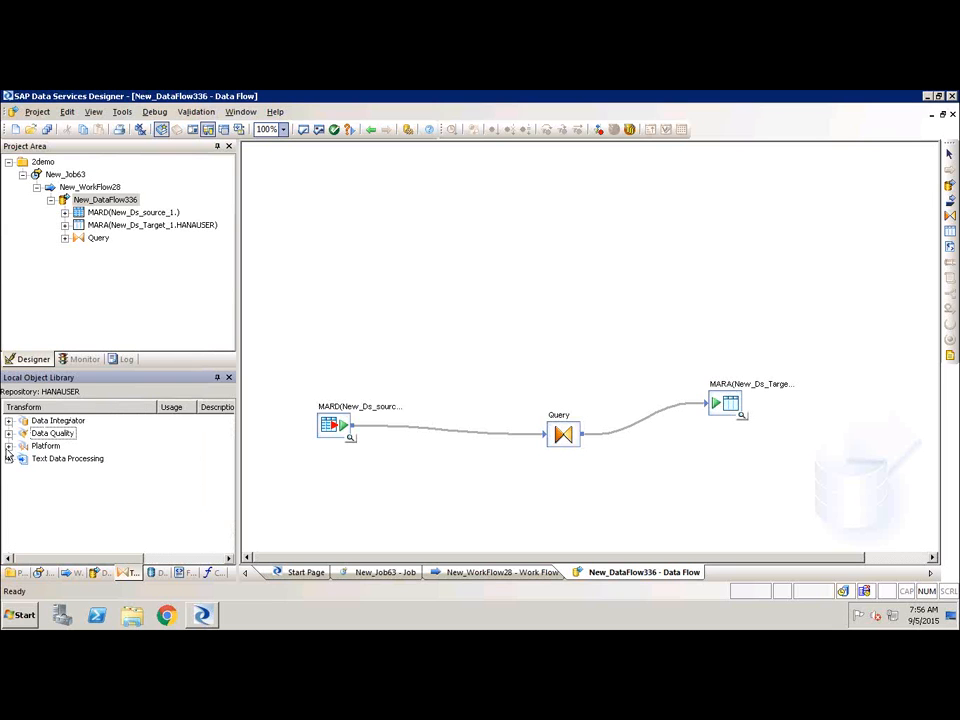
click(8, 446)
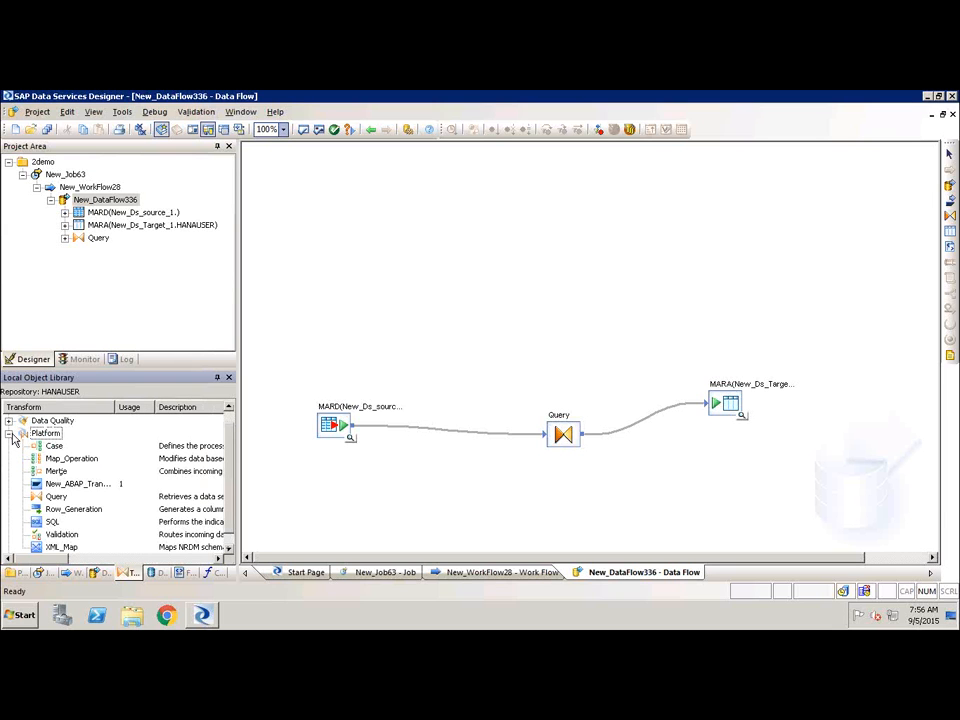
click(8, 433)
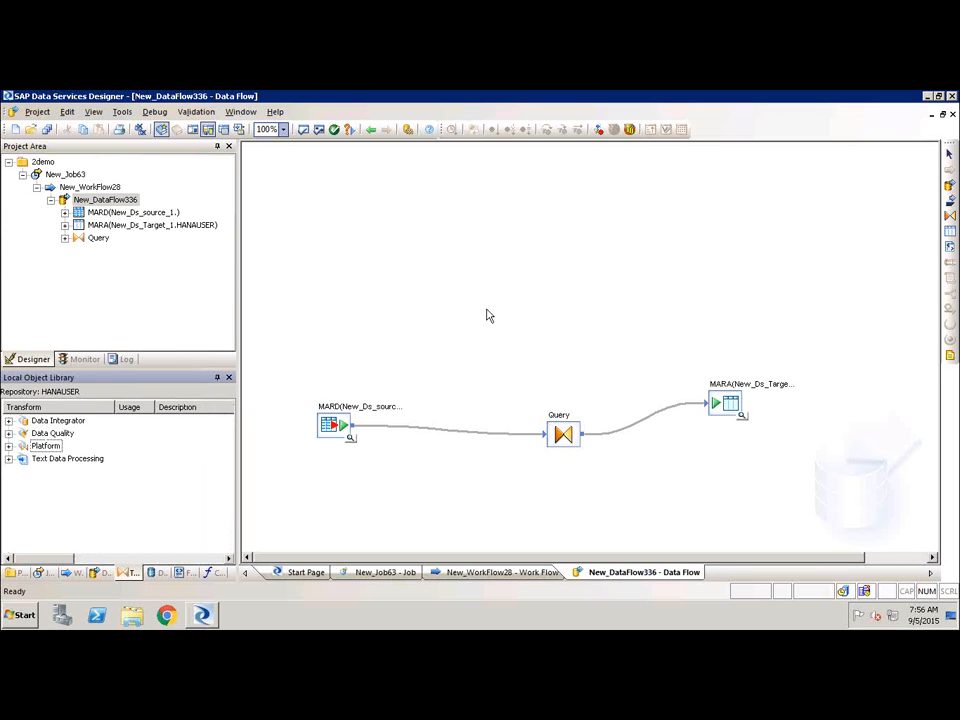
click(155, 573)
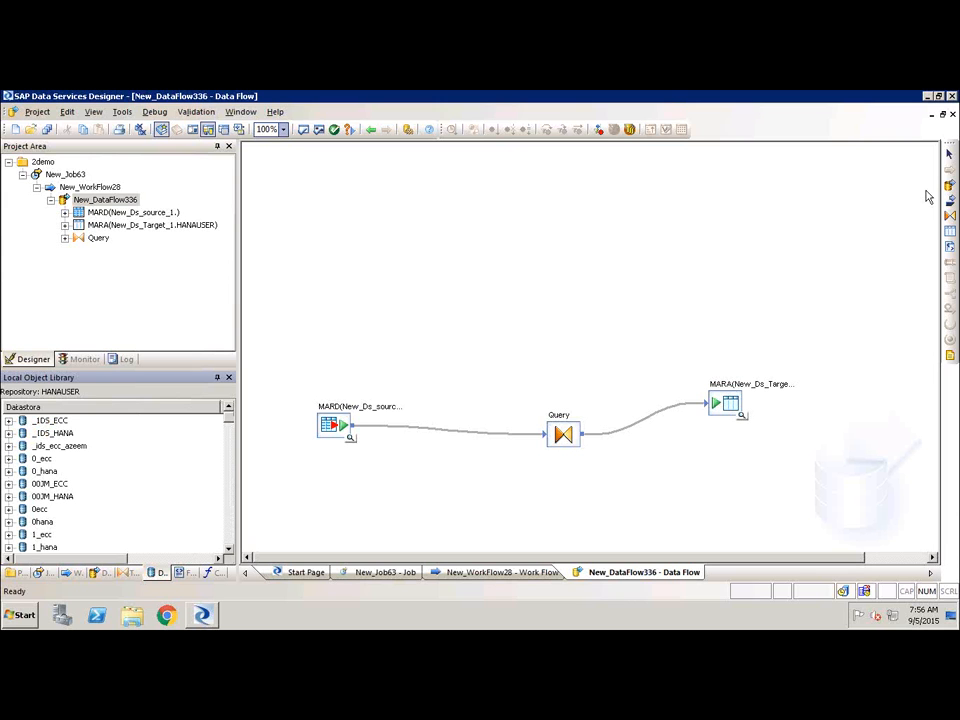
Close the Designer and disconnect the remote desktop session.
click(953, 97)
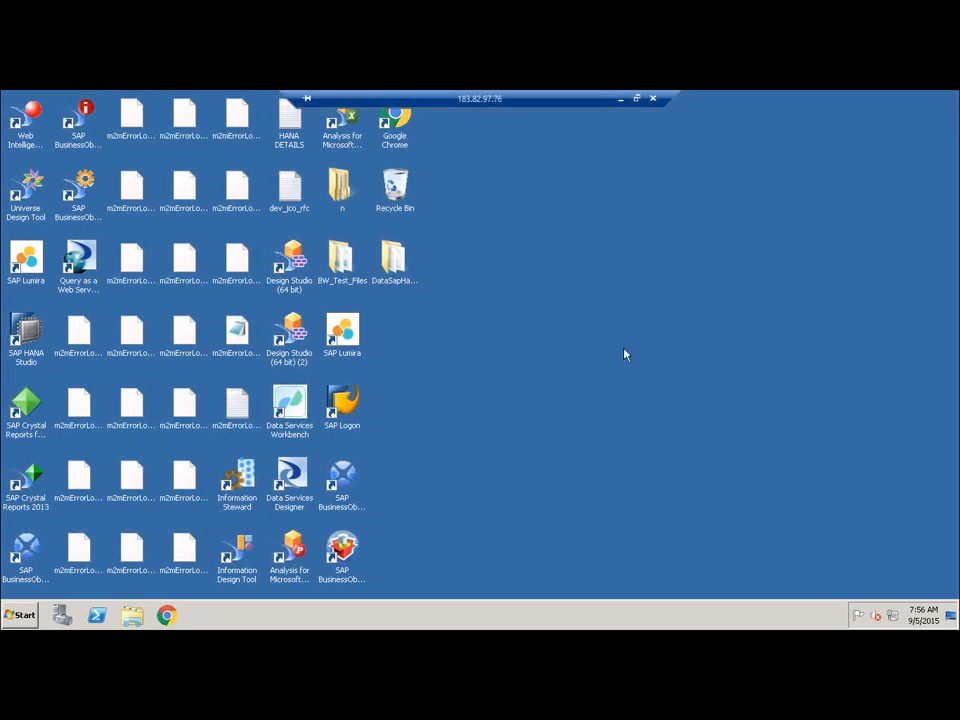
click(653, 99)
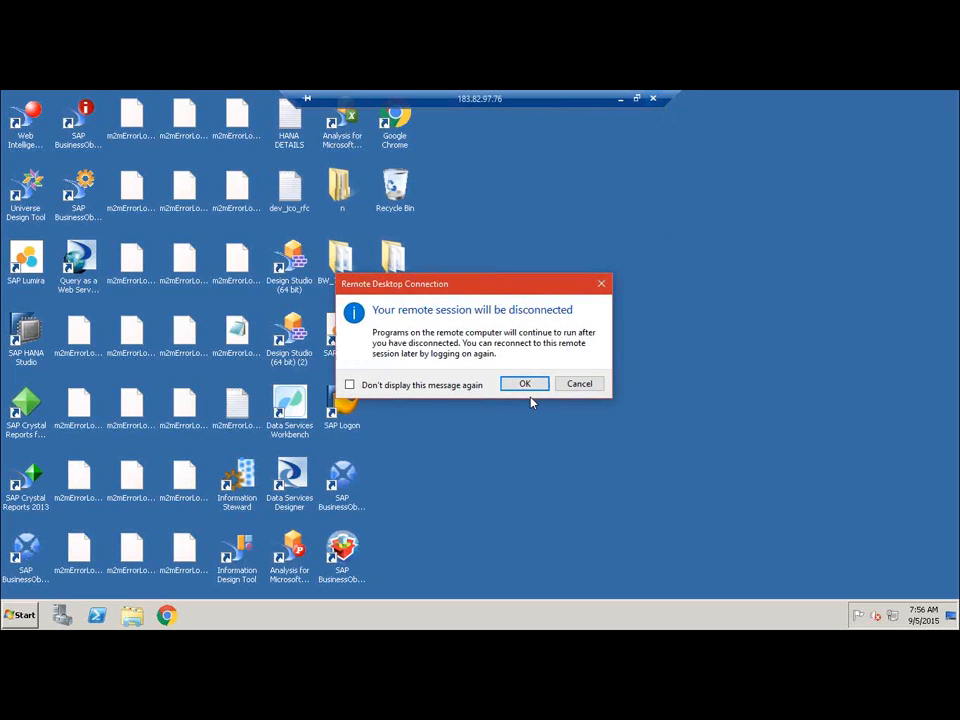